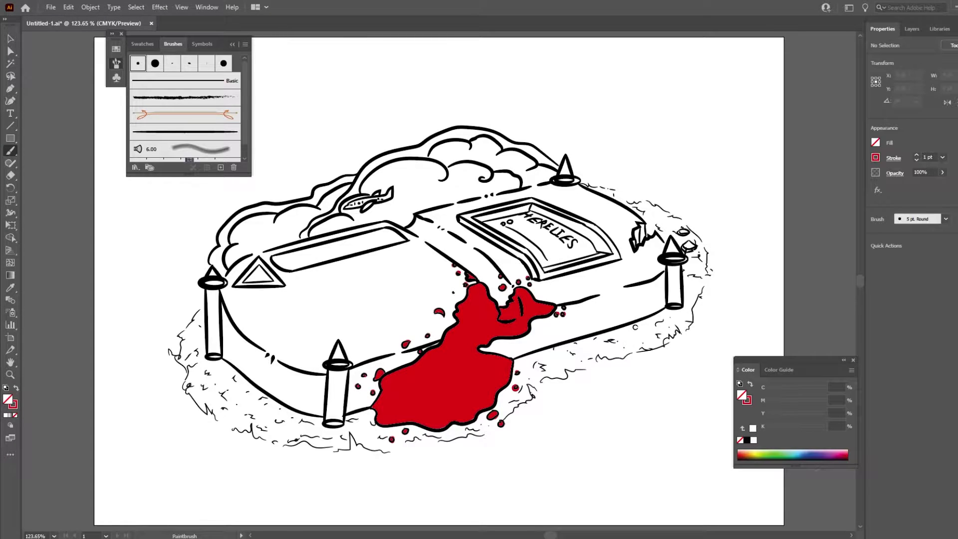
- Pick a darker red from the Color Guide harmony shades as the stroke, with fill set to None
left_click(778, 370)
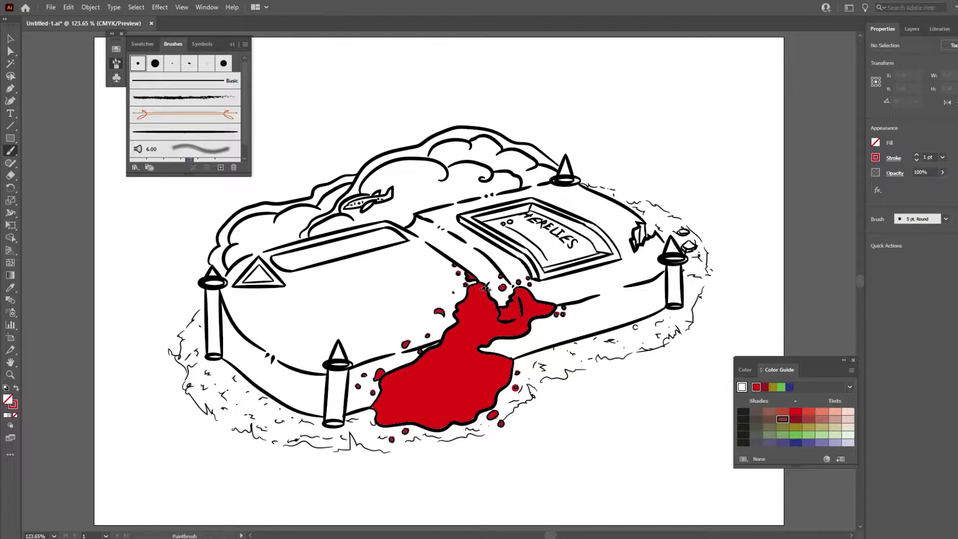
left_click(782, 413)
left_click(876, 157)
left_click(827, 178)
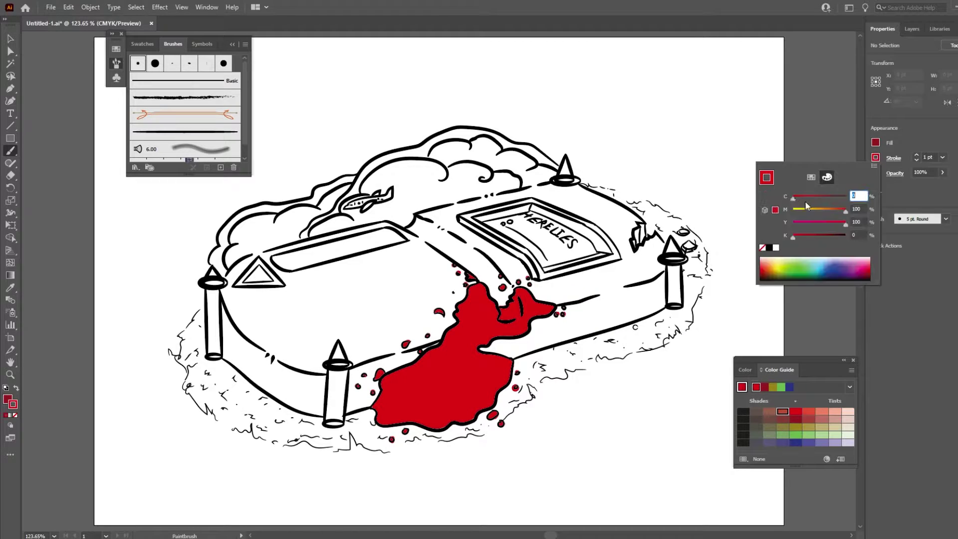
left_click(805, 200)
key("Escape")
key("slash")
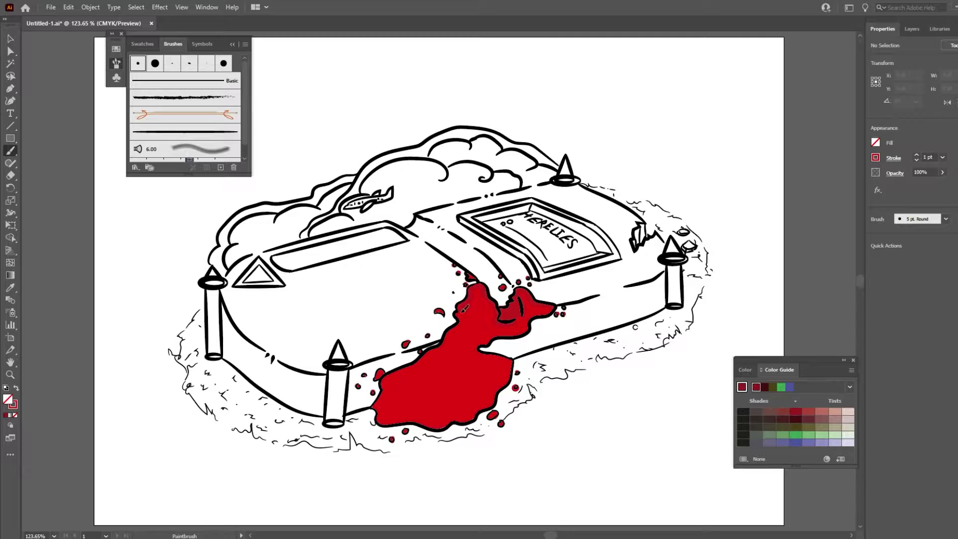
- Brush dark red shading across the puddle and its lower-left and right edges, then thin the stroke to 0.5 pt
left_click_drag(464, 333, 428, 352)
left_click_drag(381, 403, 418, 419)
left_click_drag(512, 359, 508, 362)
left_click(876, 158)
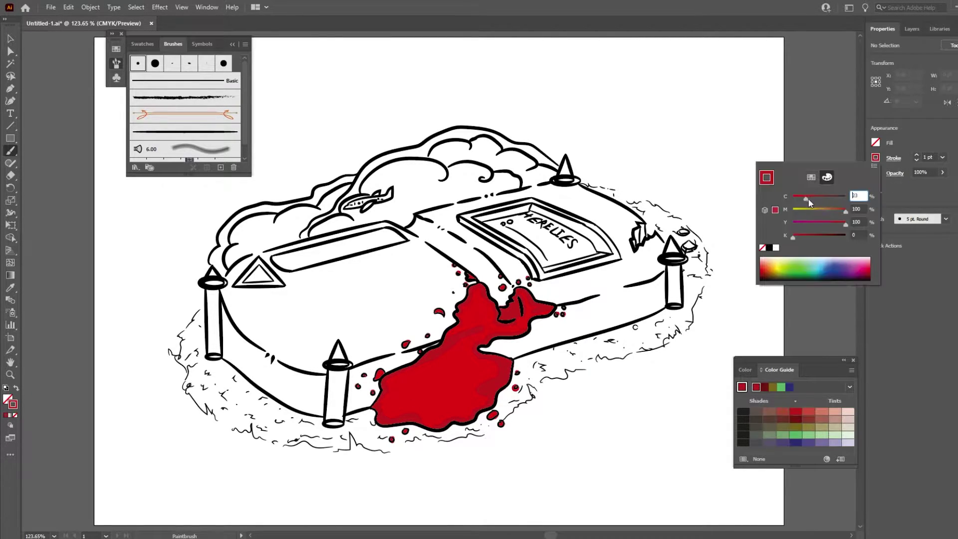
left_click(808, 203)
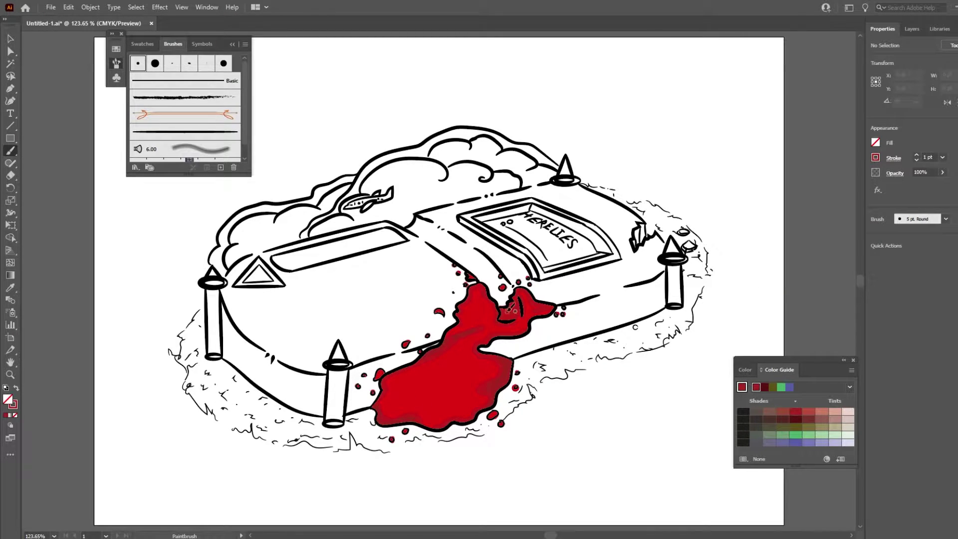
key("bracketleft")
- Switch the stroke colour to yellow and paint the left triangle yellow
left_click(879, 161)
left_click(876, 158)
left_click(916, 155)
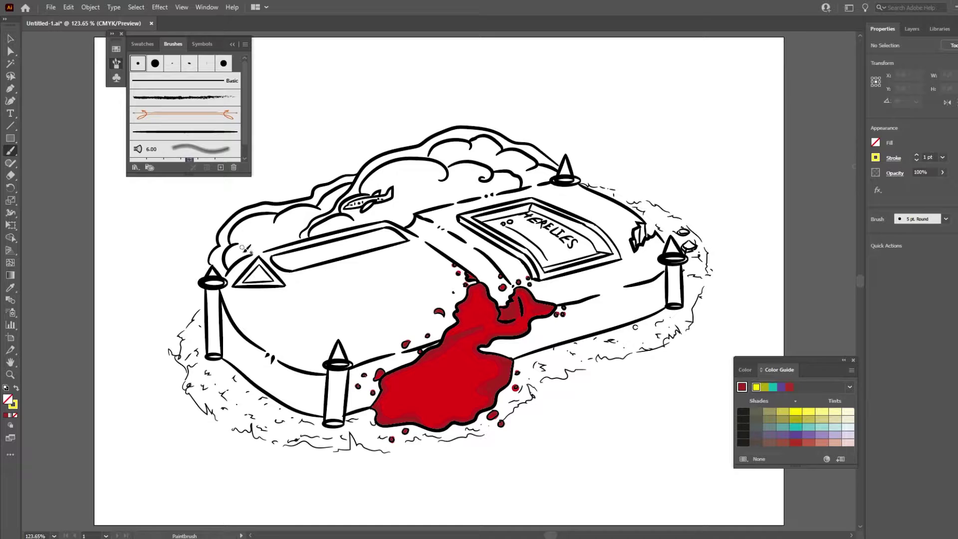
mouse_move(244, 252)
left_mouse_down()
mouse_move(279, 285)
mouse_move(272, 275)
mouse_move(405, 231)
mouse_move(400, 242)
mouse_move(282, 260)
mouse_move(394, 234)
mouse_move(289, 257)
mouse_move(352, 245)
left_mouse_up()
- Add olive shading inside the yellow triangle and a faint darker stroke along the bar
left_click(876, 158)
left_click_drag(803, 199, 808, 196)
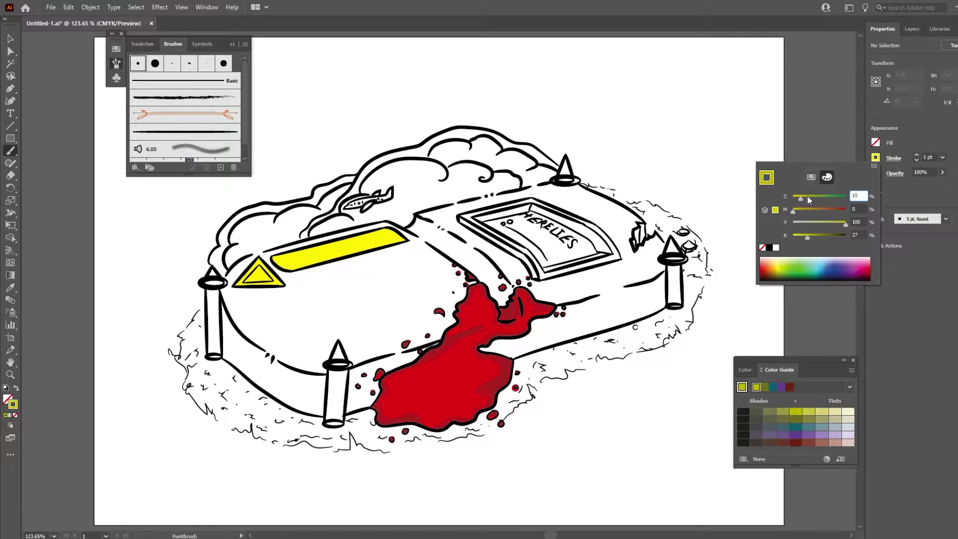
mouse_move(259, 260)
left_mouse_down()
mouse_move(284, 280)
mouse_move(286, 271)
mouse_move(253, 280)
mouse_move(281, 278)
mouse_move(304, 249)
mouse_move(298, 261)
left_mouse_up()
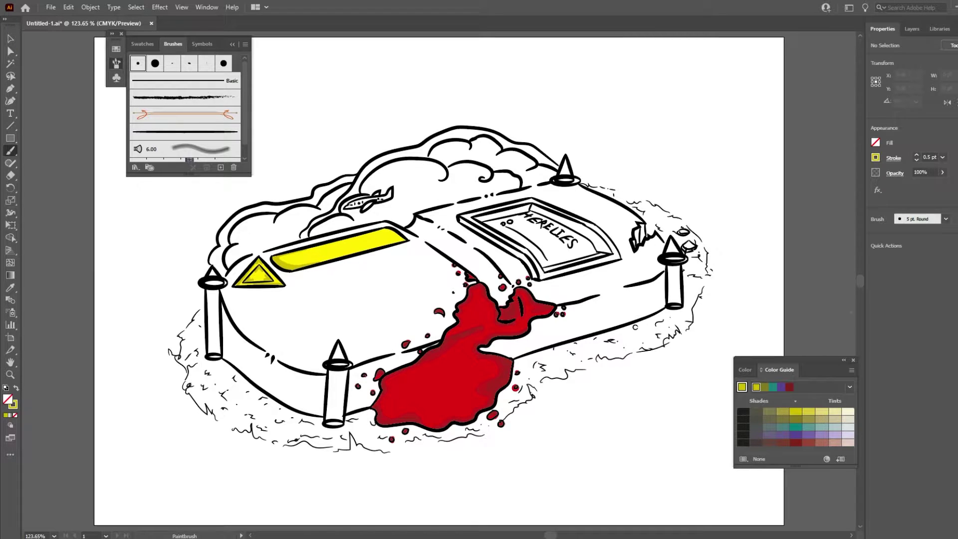
left_click_drag(382, 228, 413, 235)
key("ctrl+z")
left_click_drag(313, 244, 367, 247)
- Pick a new shading colour and paint a light stroke along the yellow bar
left_click(875, 157)
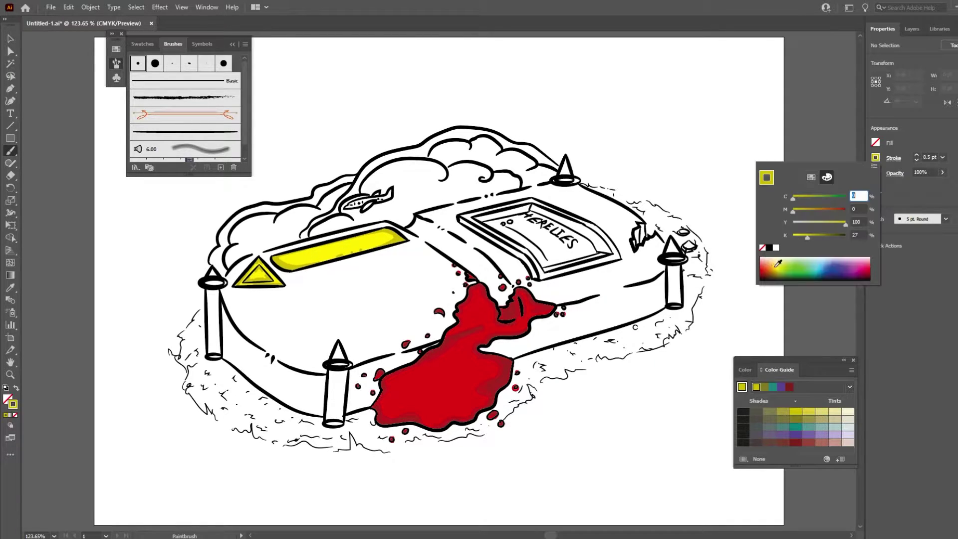
left_click(819, 171)
left_click(850, 217)
left_click_drag(282, 257, 380, 232)
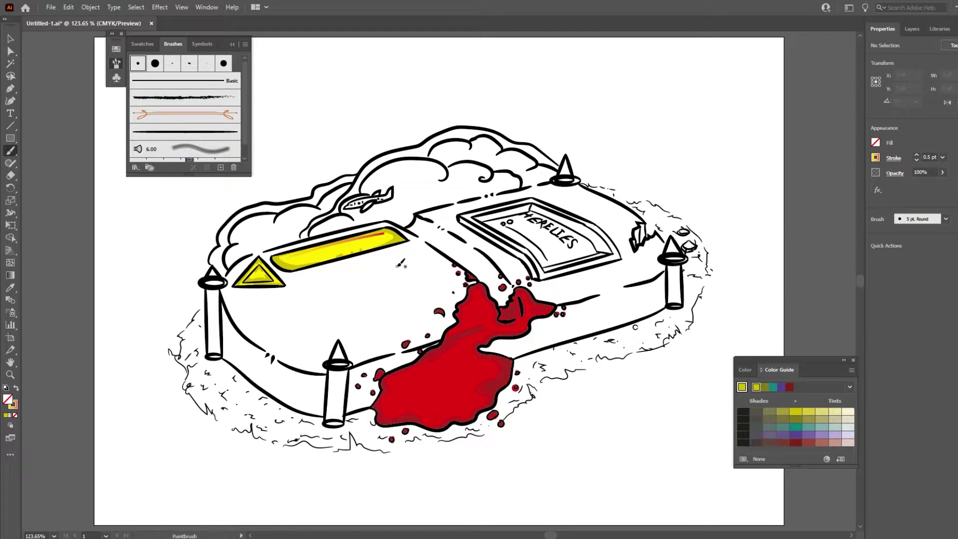
- Set the stroke weight to 4 pt and paint thick gradient strokes along the bar's length and lower edge
double_click(922, 158)
type("4")
key("Return")
left_click_drag(282, 260, 380, 238)
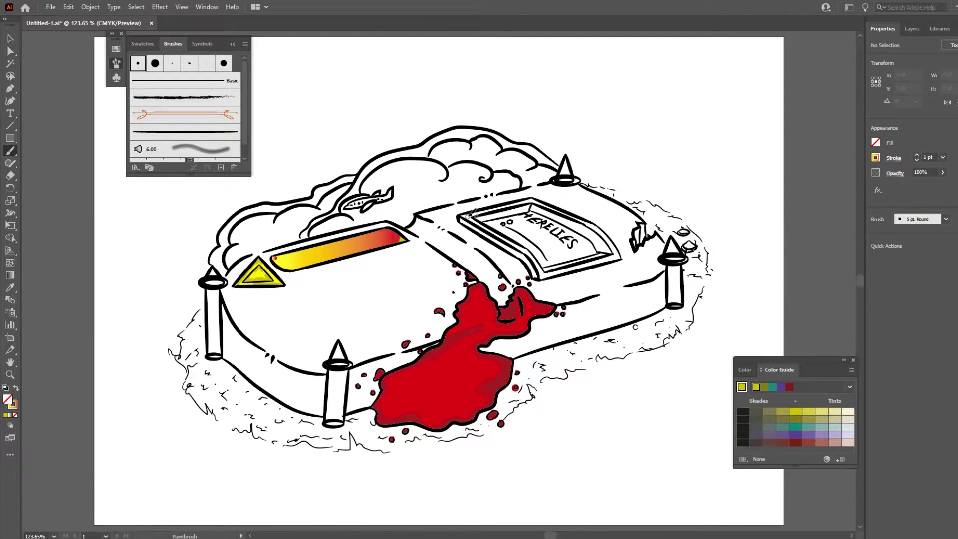
left_click_drag(277, 257, 399, 227)
left_click_drag(289, 269, 404, 238)
left_click_drag(290, 270, 404, 239)
- Bring up the gradient settings and choose a green stroke colour
left_click(875, 157)
left_click(847, 275)
left_click(827, 177)
left_click(779, 267)
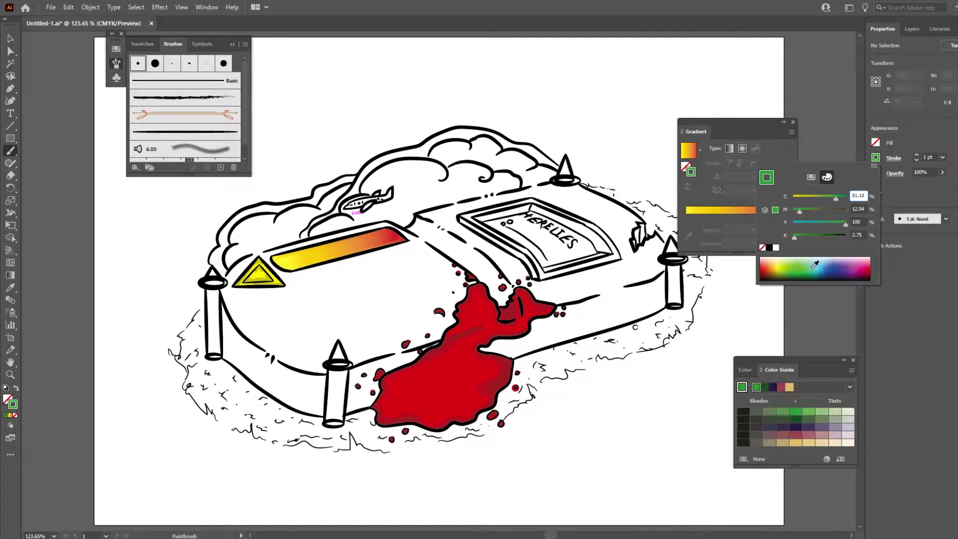
left_click(688, 216)
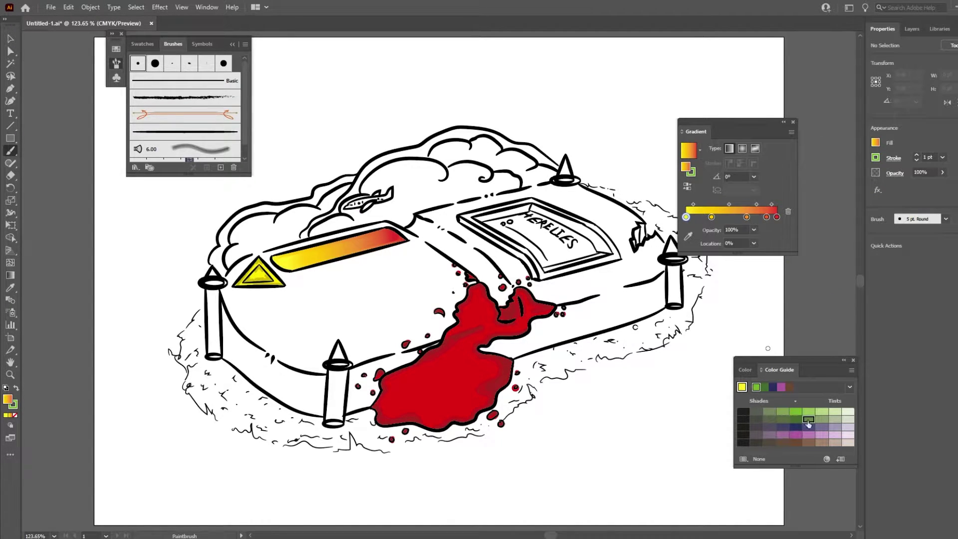
- Add a gradient stop and recolour the gradient stops to greens, including turning the orange stop dark green
left_click_drag(805, 416, 712, 216)
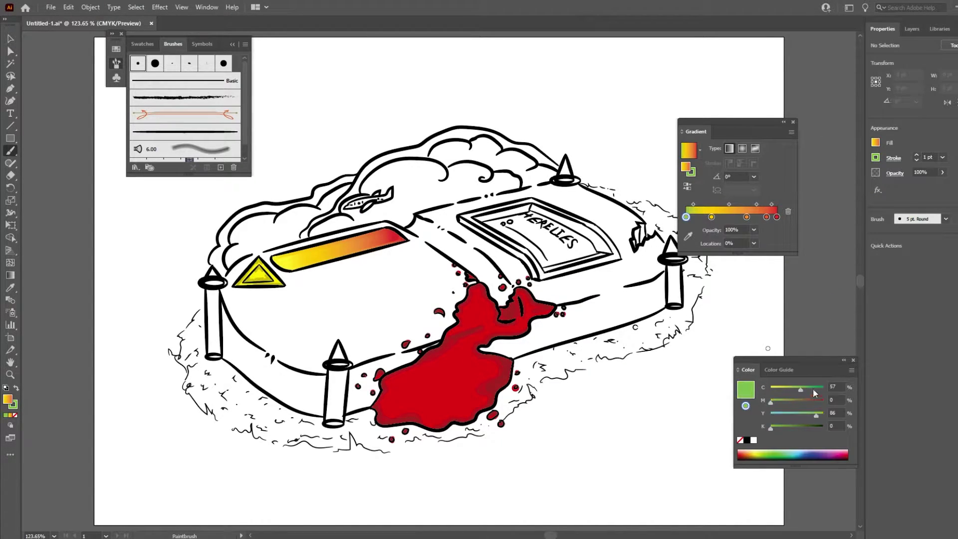
left_click(781, 453)
left_click(746, 217)
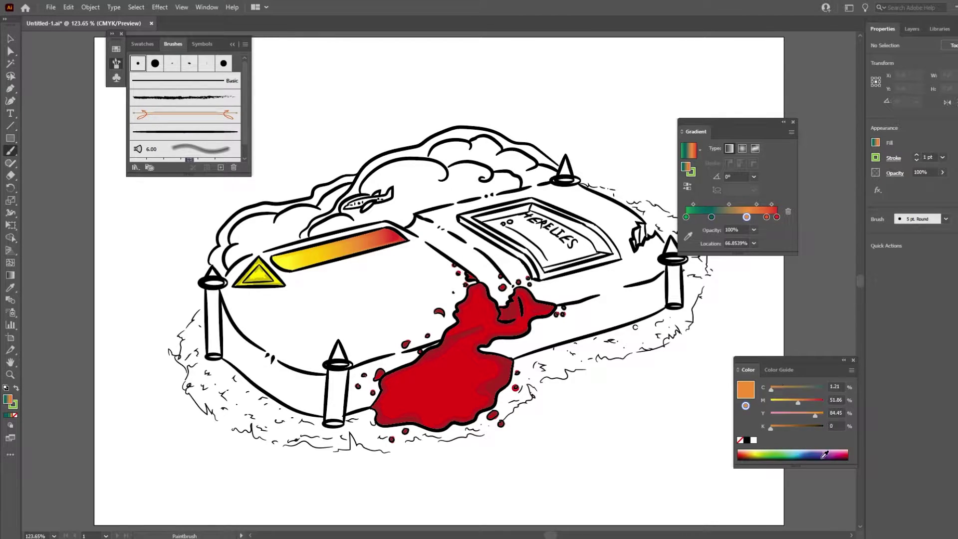
left_click_drag(767, 217, 691, 217)
left_click(764, 217)
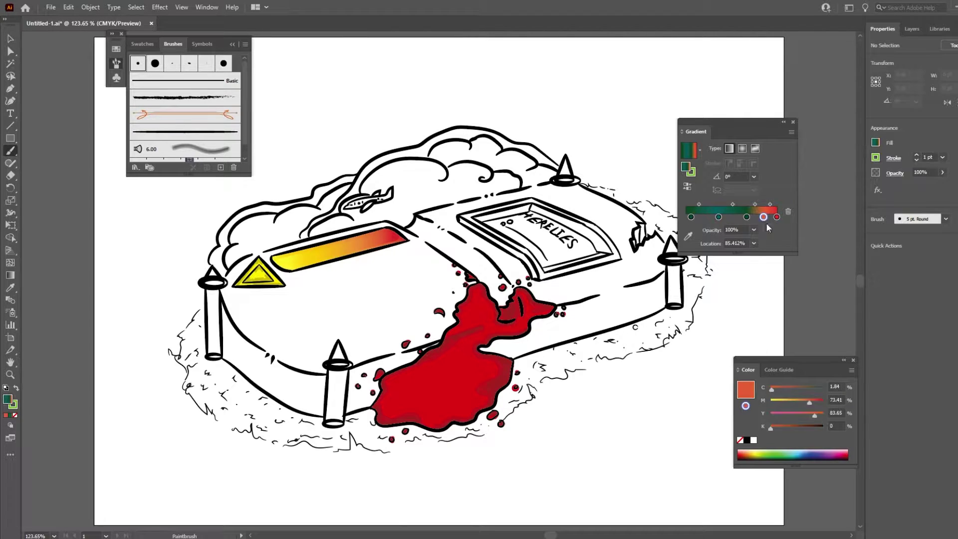
left_click(779, 457)
left_click(777, 217)
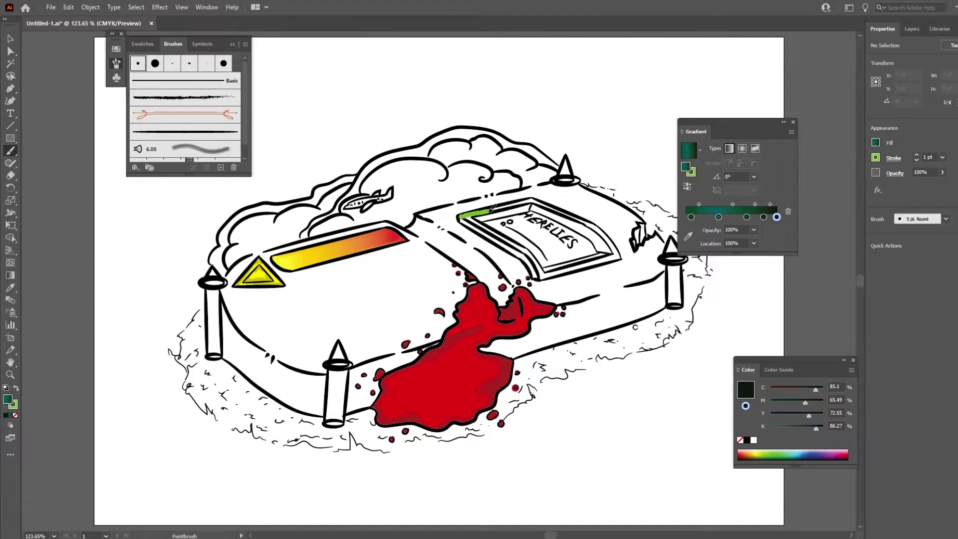
- Brush dark green over the right plaque, covering its body and top edge
left_click_drag(460, 218, 599, 235)
left_click_drag(528, 231, 563, 235)
scroll(522, 360, "up", 5)
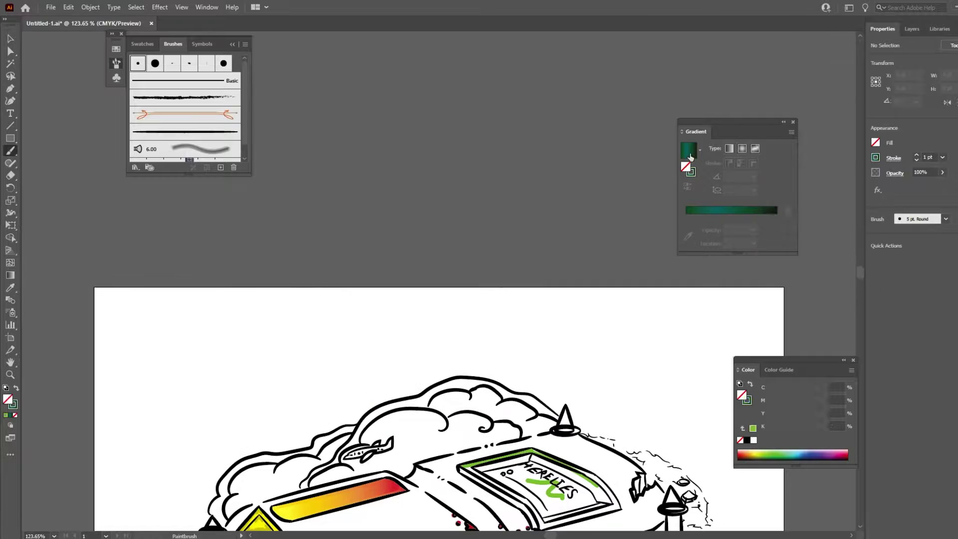
scroll(522, 360, "down", 4)
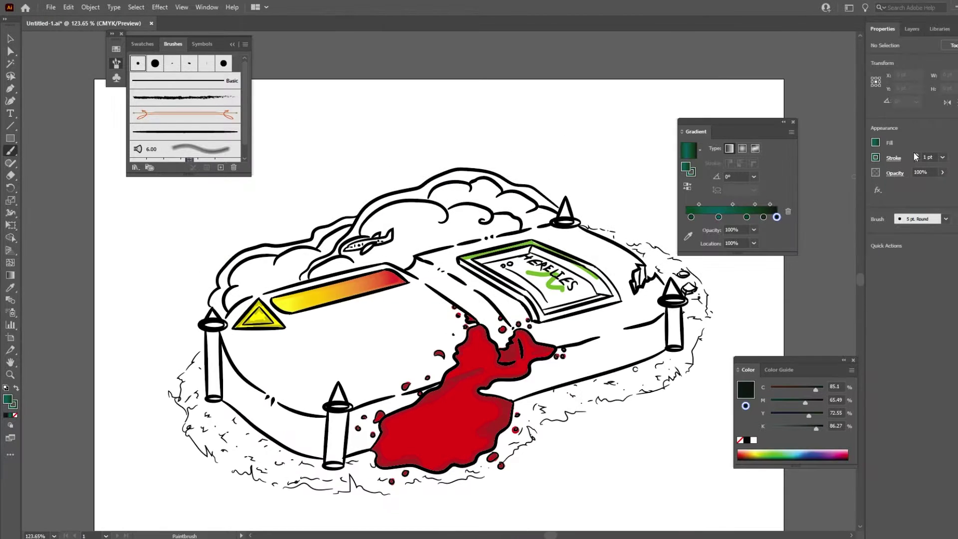
left_click_drag(476, 264, 556, 304)
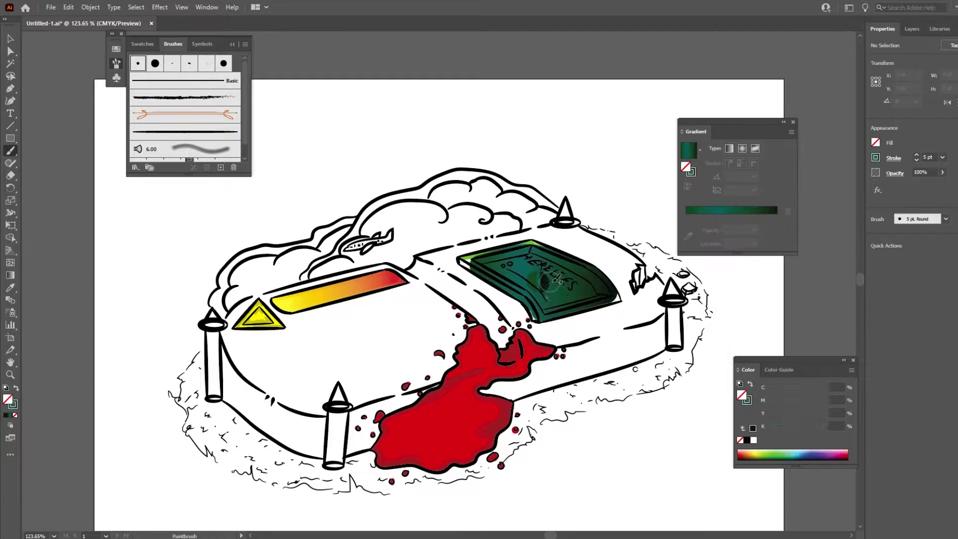
mouse_move(462, 260)
left_mouse_down()
mouse_move(549, 247)
mouse_move(481, 258)
mouse_move(637, 300)
left_mouse_up()
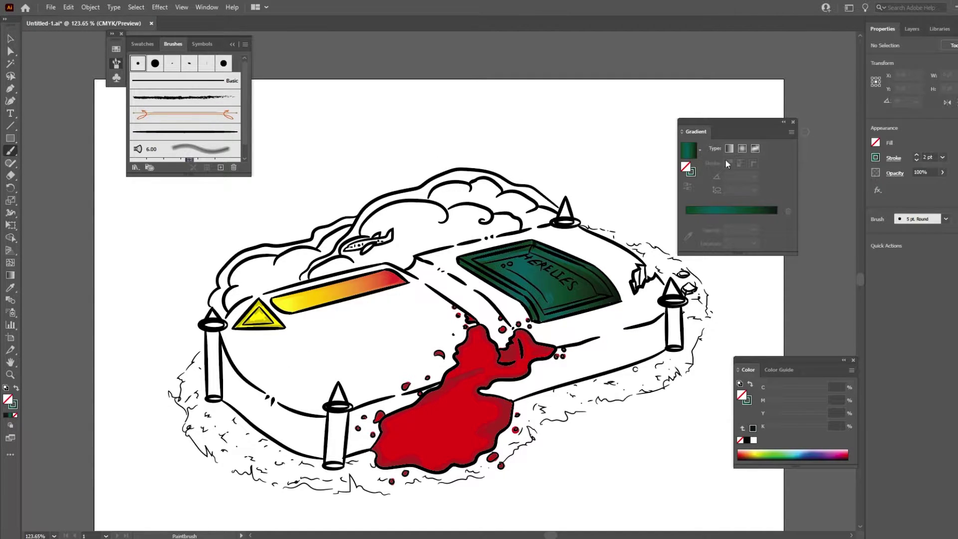
- Browse the stroke swatches for the next colour, dismissing the new colour group dialog
left_click(876, 158)
left_click(878, 157)
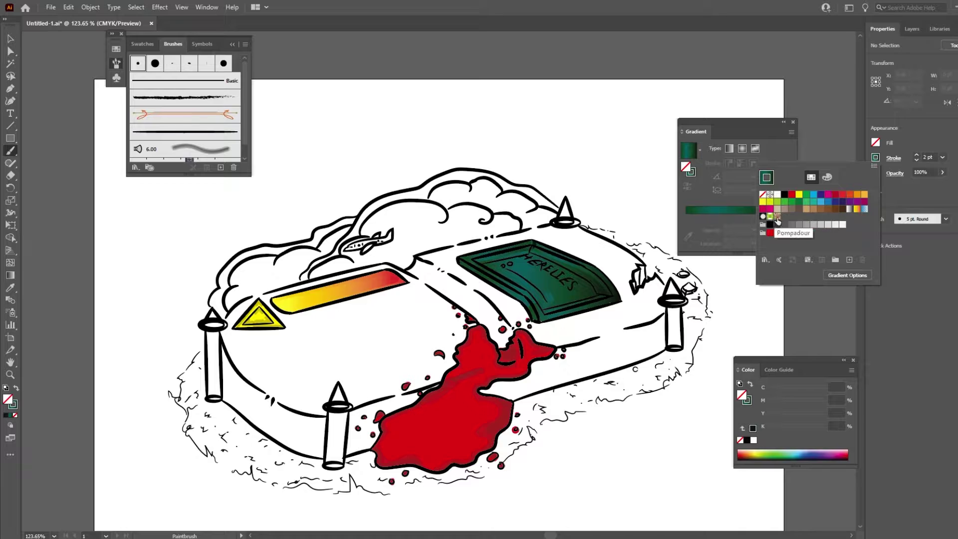
left_click(835, 260)
key("Escape")
key("Escape")
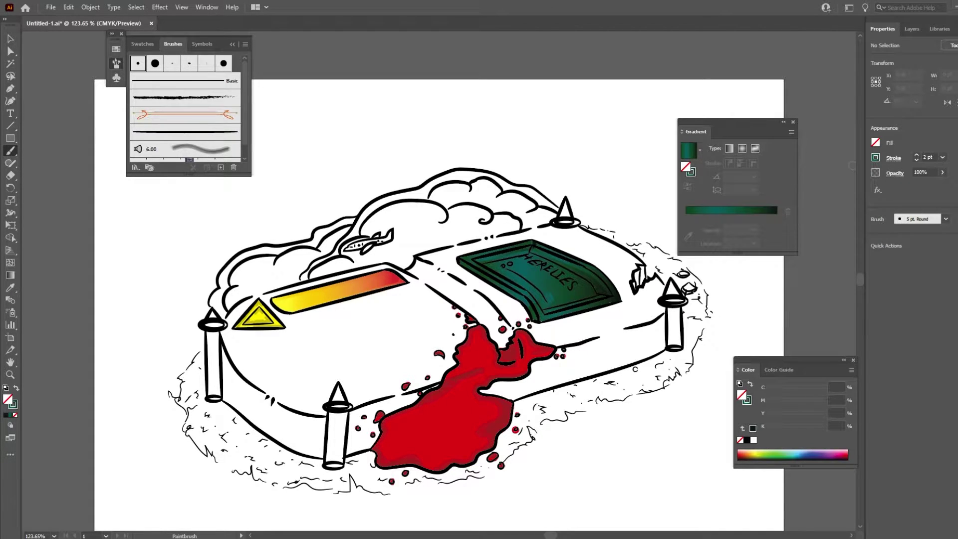
- Sample the pale yellow reference colour and paint the left pillar pale yellow
left_click(10, 287)
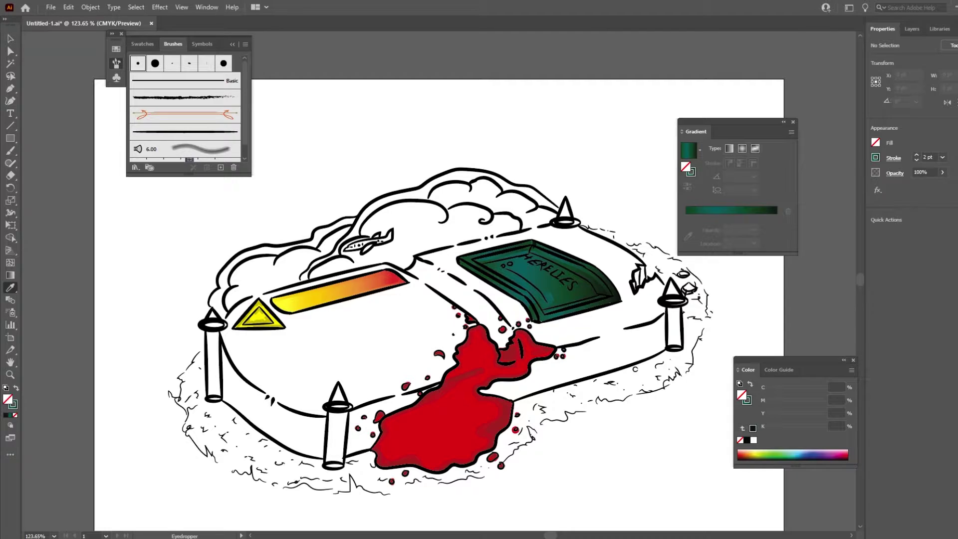
key("ctrl+v")
left_click(374, 115)
key("b")
mouse_move(213, 332)
left_mouse_down()
mouse_move(212, 400)
mouse_move(220, 399)
left_mouse_up()
- Undo the erase, make Layer 2 active, and erase stray paint around the yellow and white pillars
key("ctrl+shift+a")
key("shift+e")
left_click(69, 7)
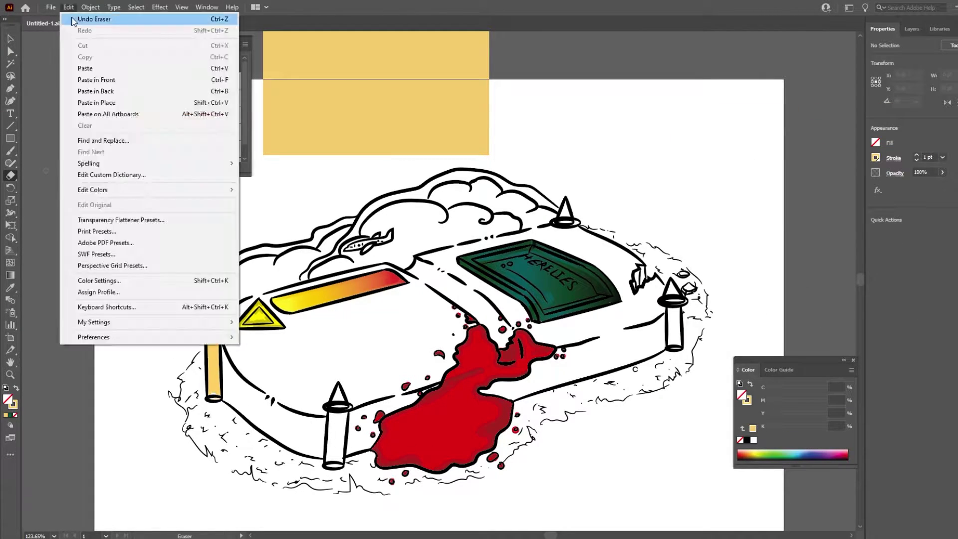
left_click(912, 29)
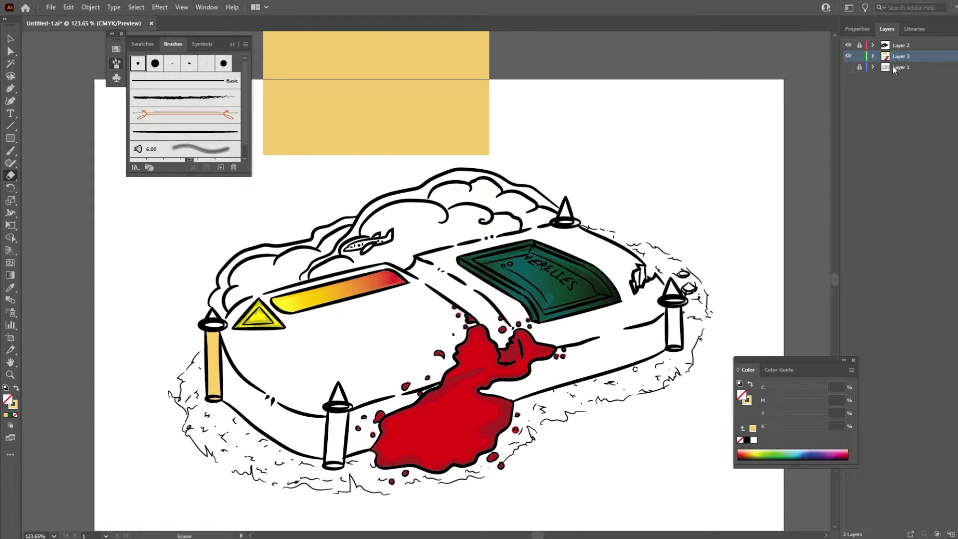
left_click(913, 46)
left_click_drag(209, 394, 221, 400)
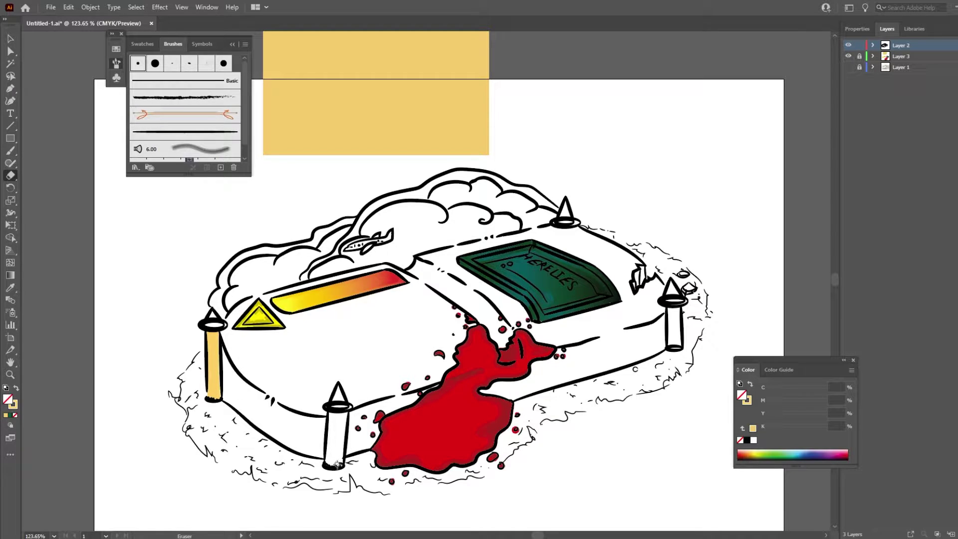
left_click_drag(337, 464, 348, 419)
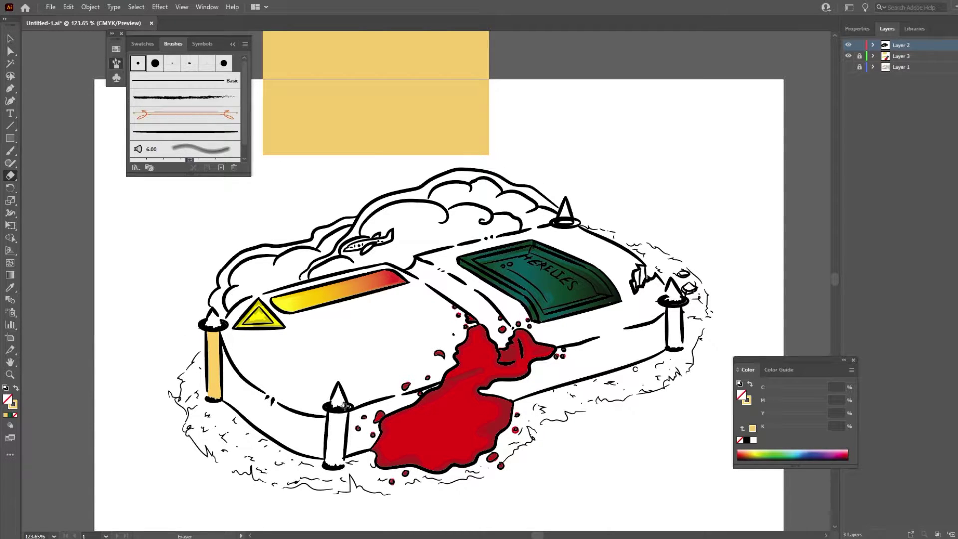
key("ctrl+z")
- Back on the Paintbrush, paint the front and right pillars yellow
key("b")
key("ctrl+z")
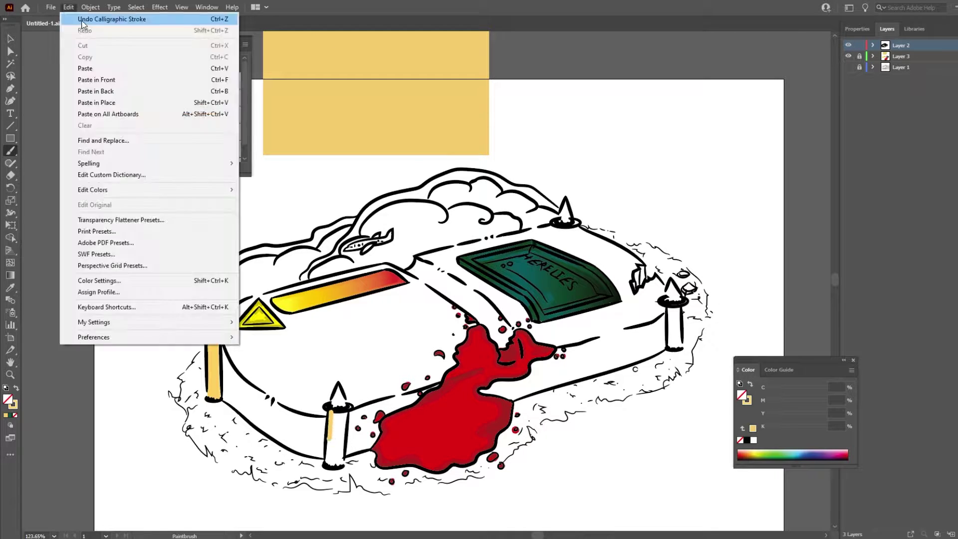
left_click_drag(337, 409, 332, 464)
left_click_drag(673, 307, 671, 347)
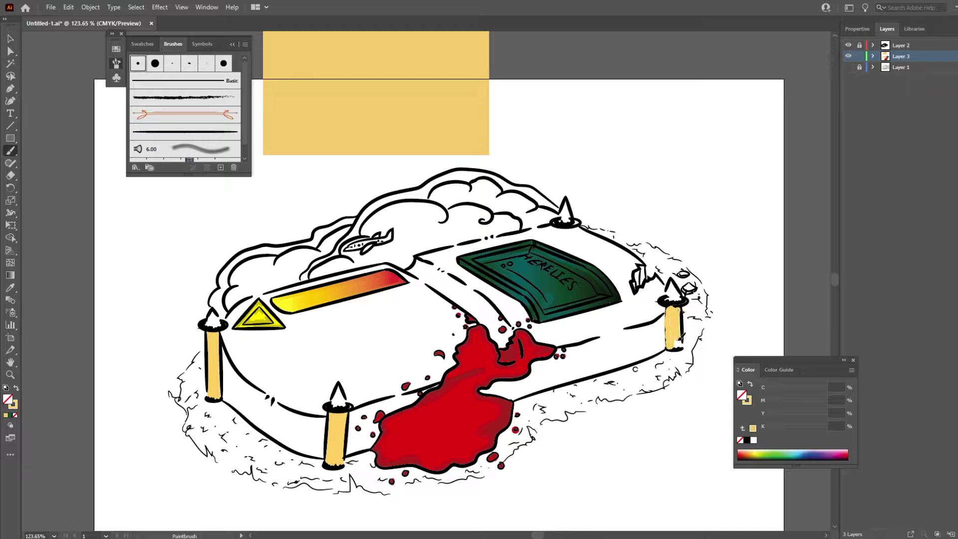
- Finish the right pillar yellow, then paint the four spike tops grey
left_click_drag(680, 309, 679, 347)
left_click(858, 29)
left_click(875, 157)
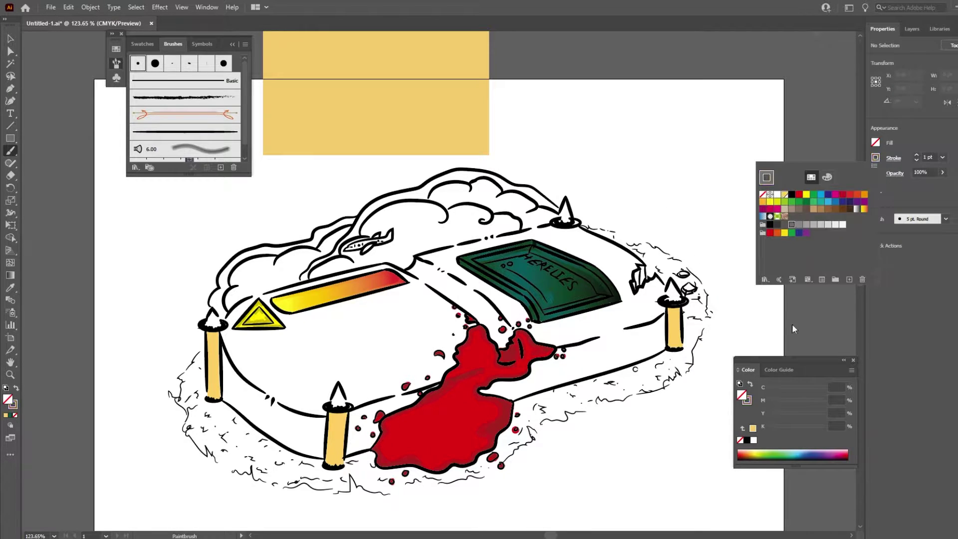
left_click(767, 178)
left_click_drag(671, 285, 679, 297)
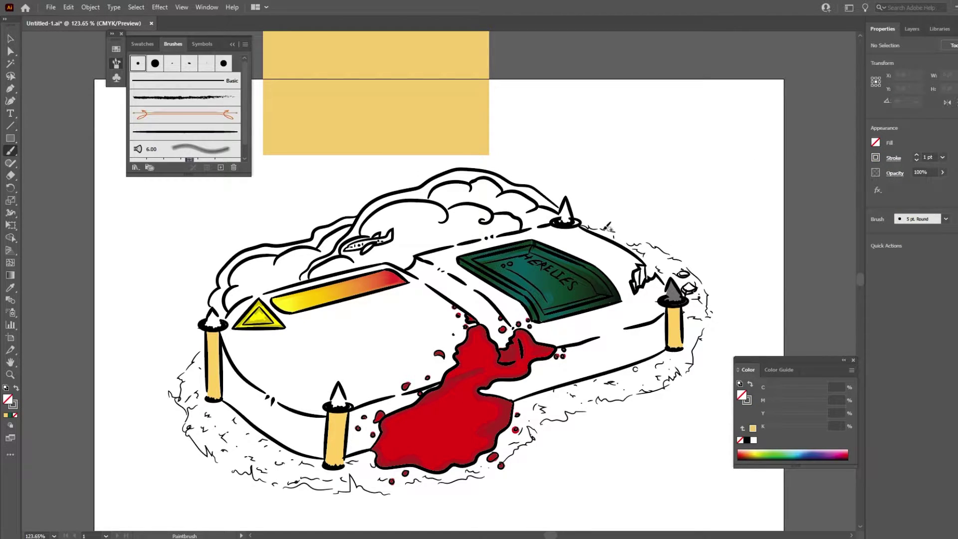
left_click_drag(564, 202, 575, 224)
left_click_drag(211, 313, 214, 320)
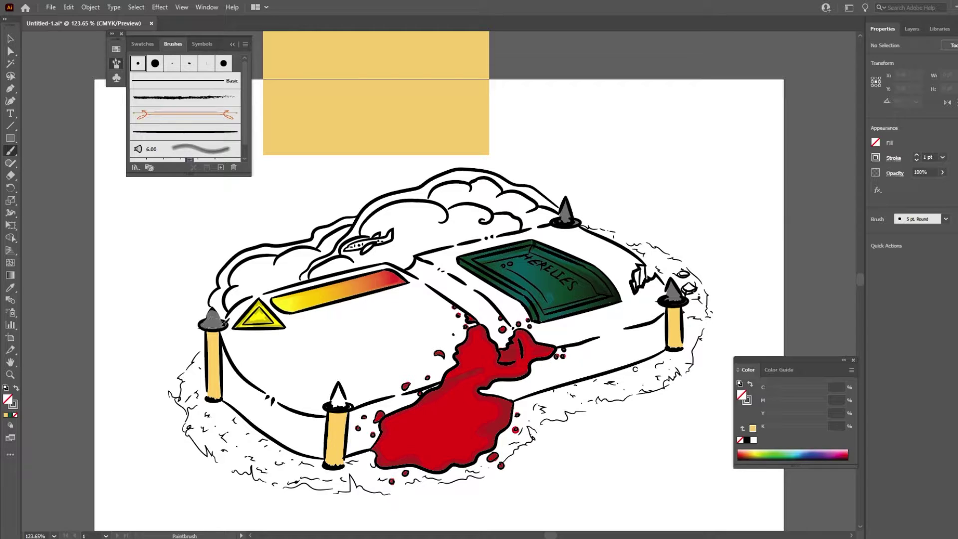
left_click_drag(334, 391, 345, 403)
- Mix a brighter yellow-olive stroke colour using the CMYK sliders
left_click(876, 158)
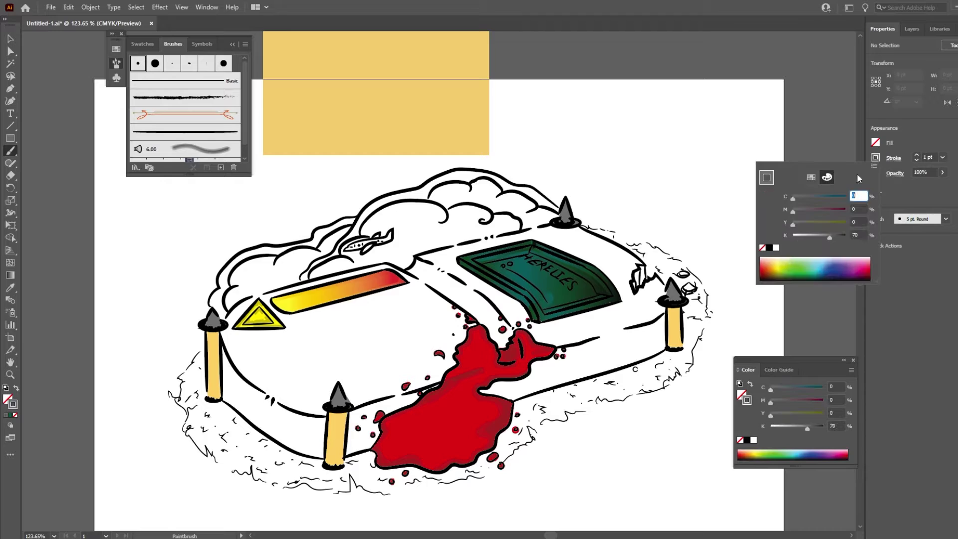
left_click(827, 177)
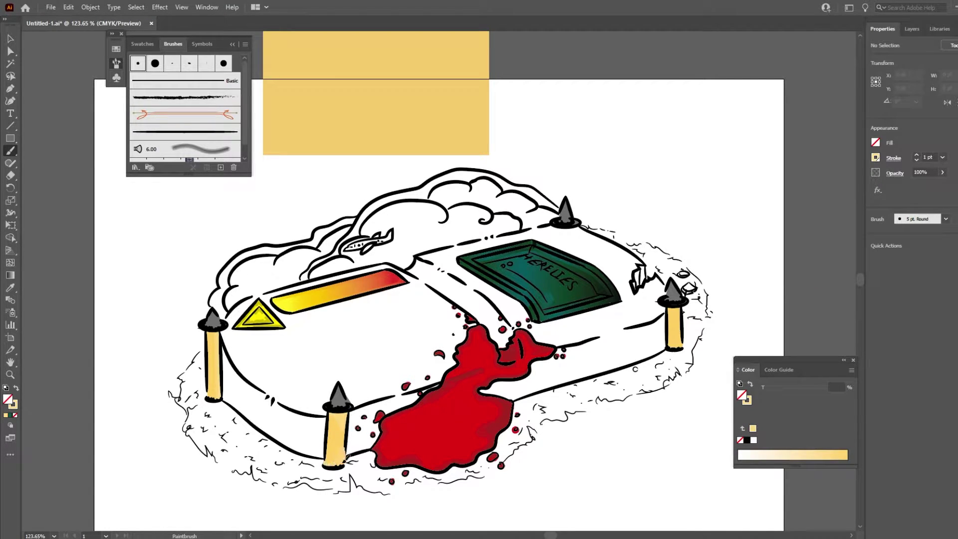
left_click(876, 157)
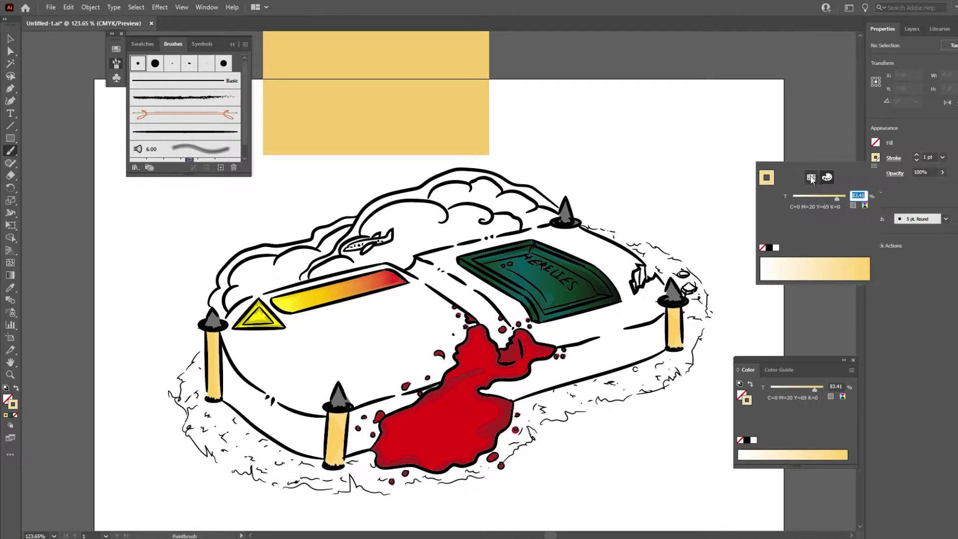
left_click(811, 177)
left_click(780, 270)
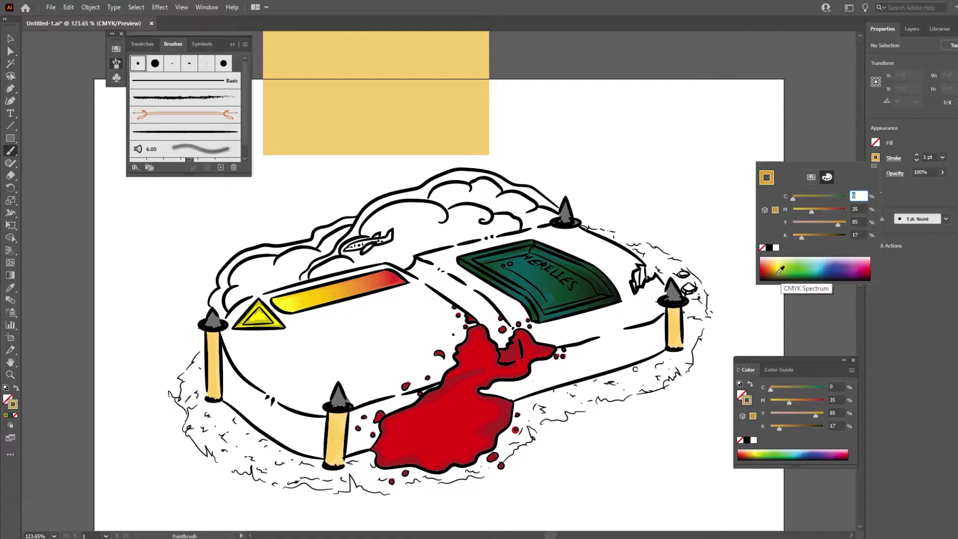
left_click_drag(780, 271, 776, 270)
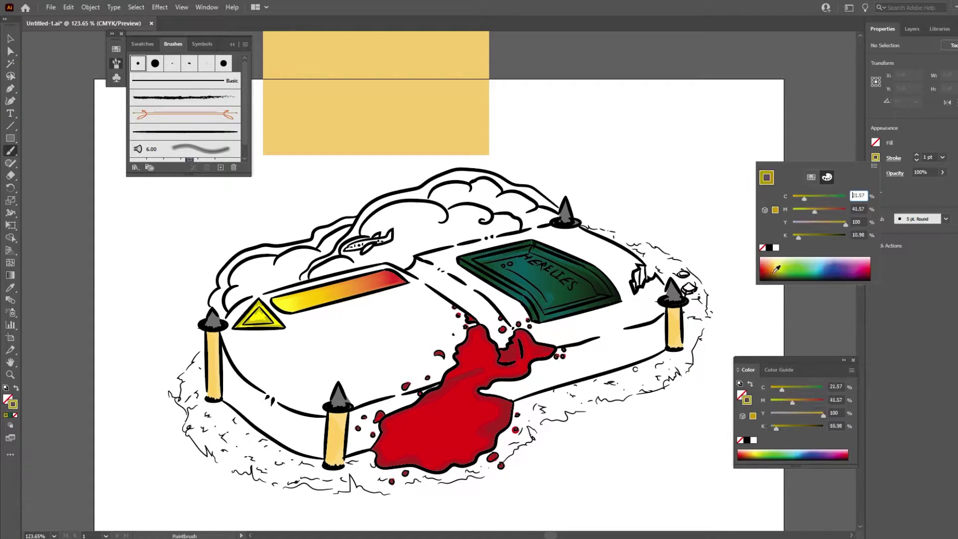
left_click(779, 370)
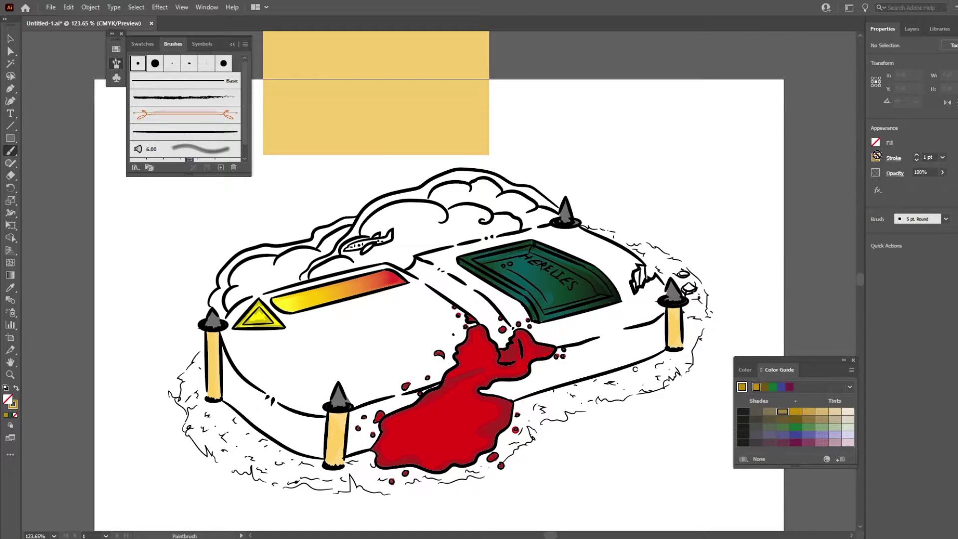
- Shade the right, front and left pillars darker yellow, leaving the fill as none
left_click_drag(671, 317, 673, 344)
left_click_drag(332, 417, 332, 454)
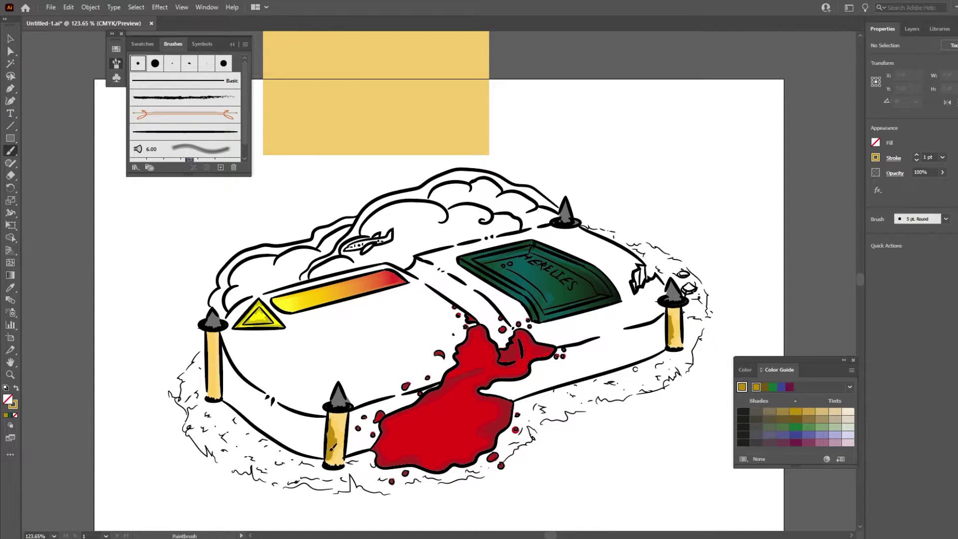
left_click_drag(210, 333, 215, 392)
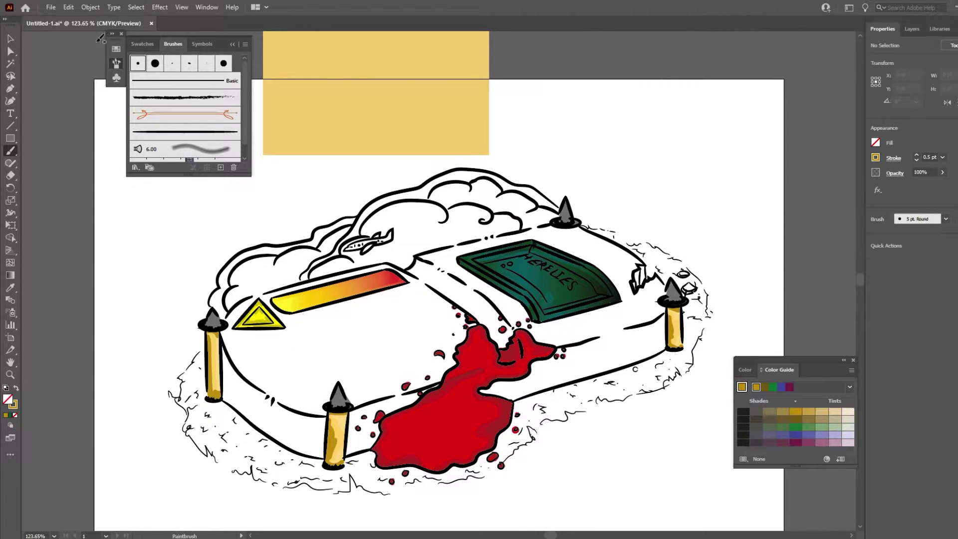
left_click(876, 142)
left_click(811, 177)
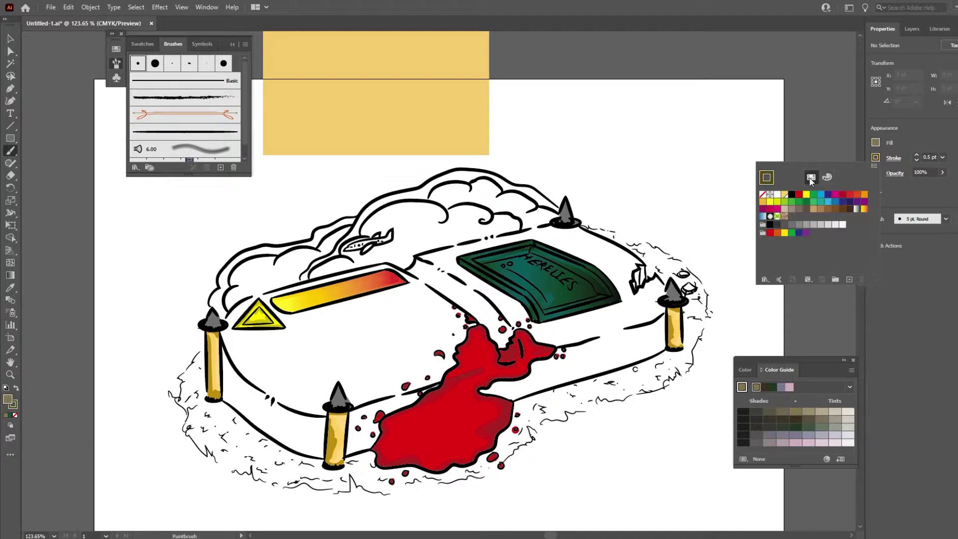
left_click(788, 225)
key("Escape")
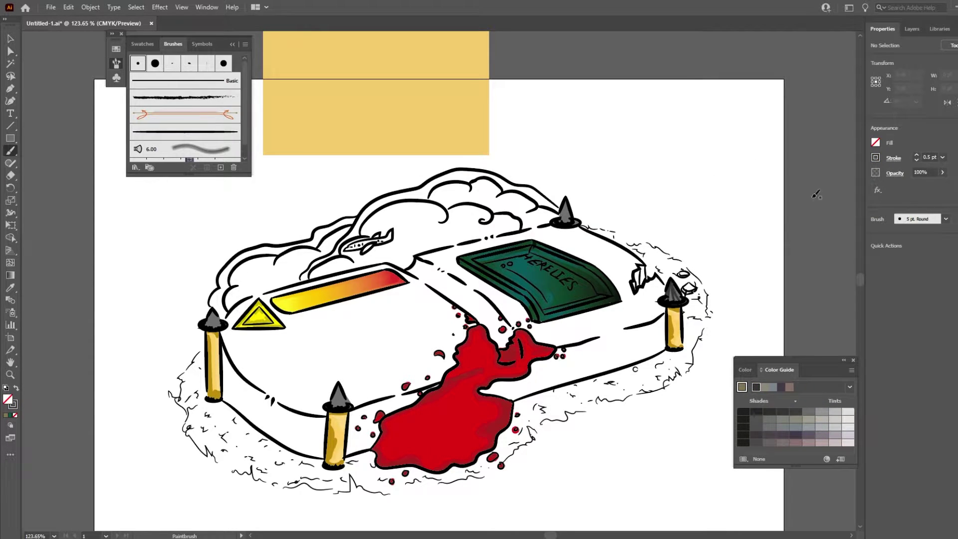
- Shade the right sides of three spikes dark grey and raise the stroke weight to 1 pt
left_click_drag(569, 202, 582, 218)
left_click_drag(342, 386, 350, 406)
left_click_drag(216, 311, 227, 324)
left_click(875, 158)
key("Escape")
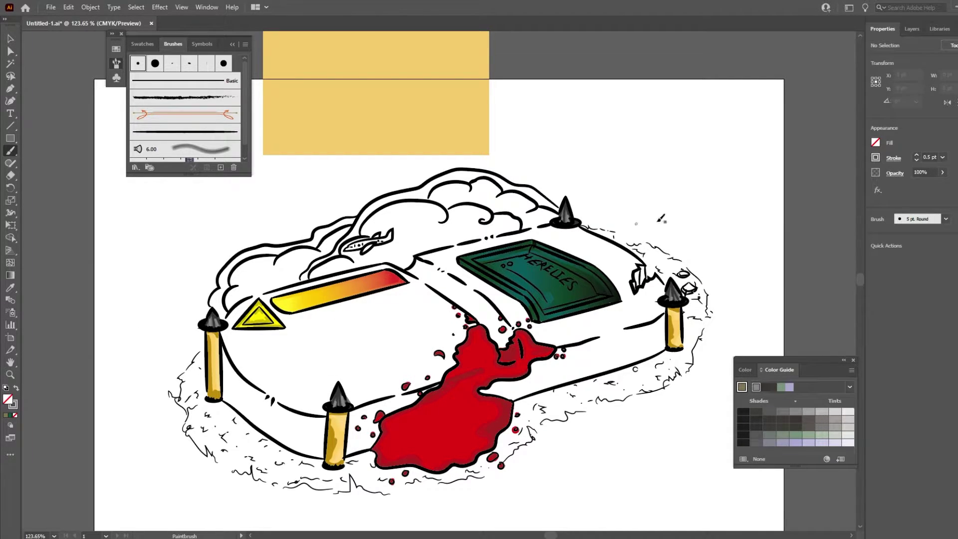
key("bracketright")
- Brush grey shadows by the front spike, central dashed line, plaque's left edge and left and front pillars
left_click_drag(298, 392, 356, 394)
mouse_move(418, 259)
left_mouse_down()
mouse_move(492, 307)
mouse_move(514, 332)
mouse_move(505, 339)
left_mouse_up()
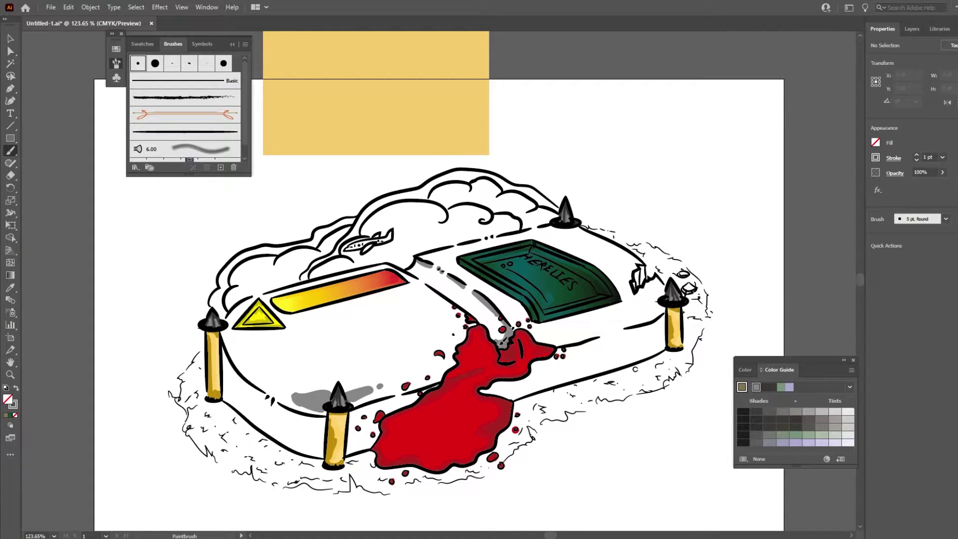
left_click_drag(457, 257, 533, 317)
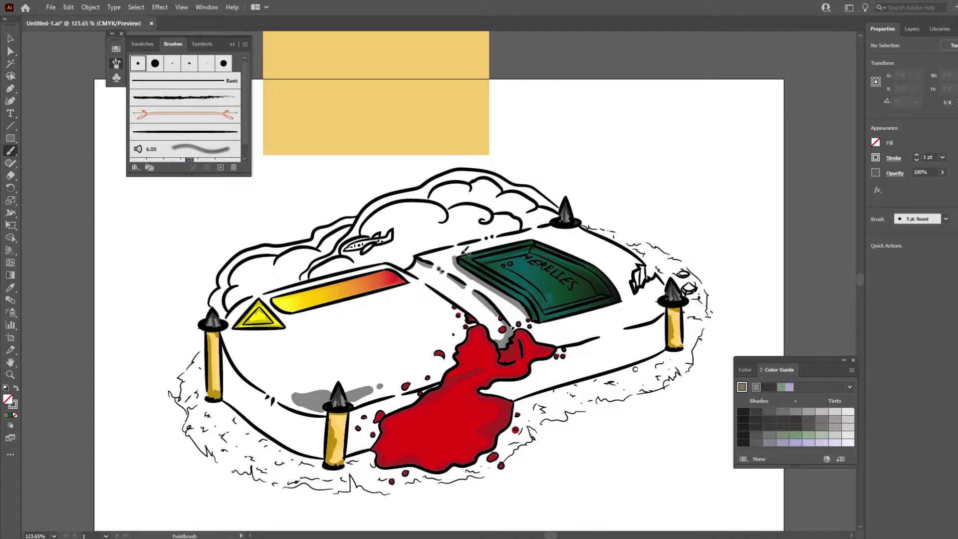
left_click_drag(412, 263, 498, 329)
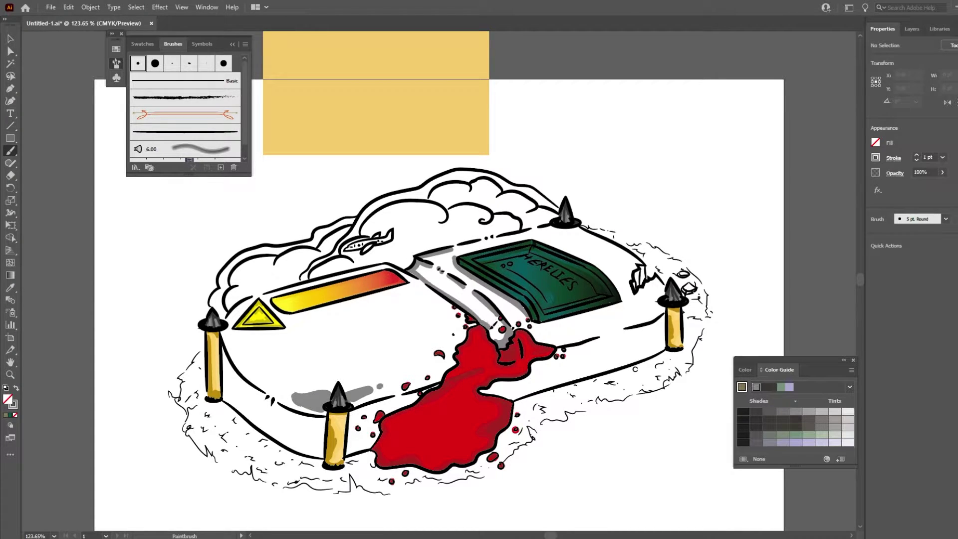
mouse_move(225, 400)
left_mouse_down()
mouse_move(227, 351)
mouse_move(262, 392)
left_mouse_up()
mouse_move(277, 400)
left_mouse_down()
mouse_move(323, 414)
mouse_move(329, 449)
left_mouse_up()
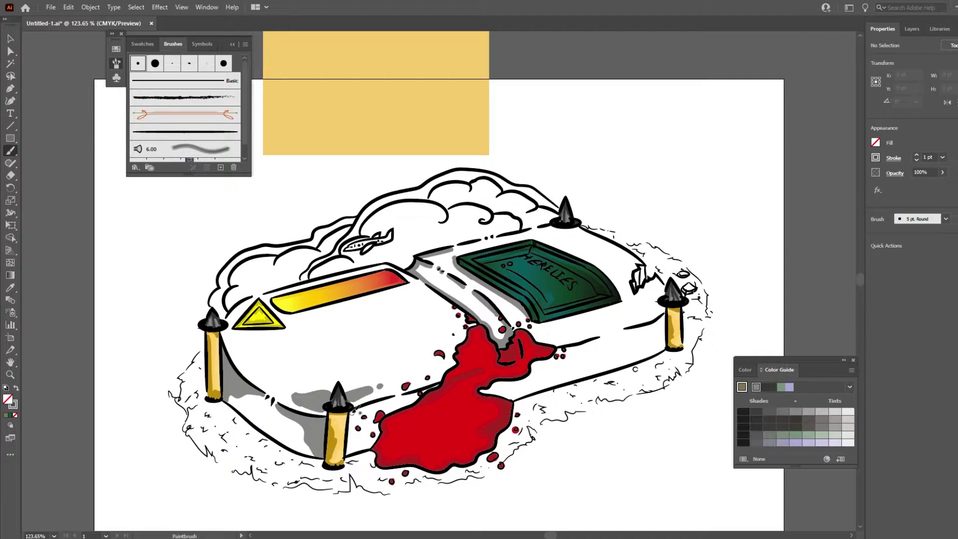
left_click_drag(359, 410, 349, 452)
left_click_drag(354, 411, 362, 414)
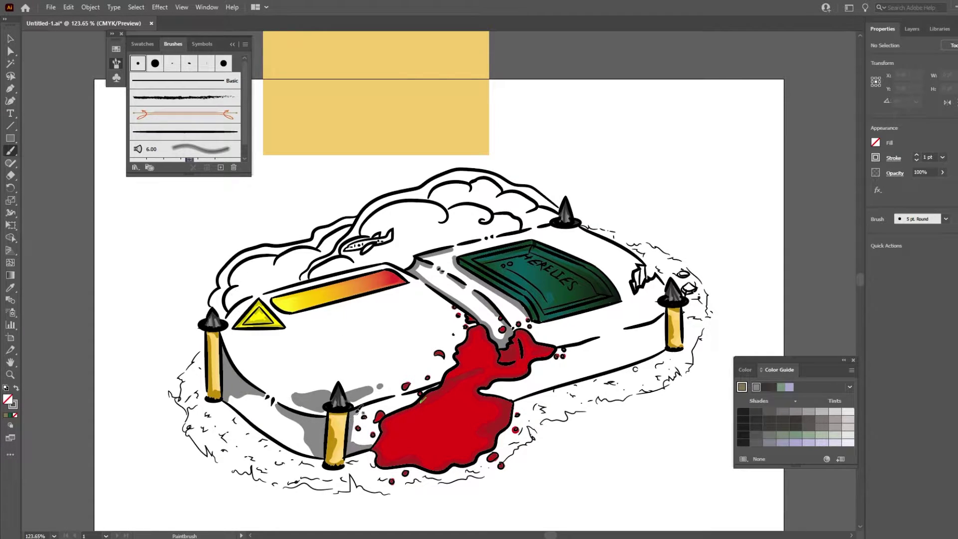
- Shade the ledges near the puddle and back spike, the broken block, plaque bottom, and triangle edge
mouse_move(424, 392)
left_mouse_down()
mouse_move(444, 388)
mouse_move(419, 392)
left_mouse_up()
mouse_move(485, 391)
left_mouse_down()
mouse_move(534, 379)
mouse_move(519, 395)
left_mouse_up()
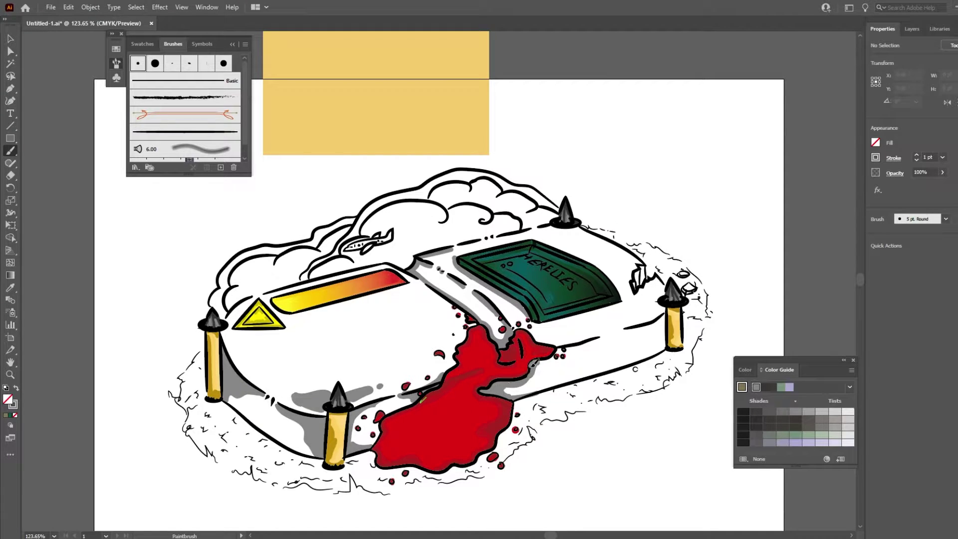
left_click_drag(555, 347, 661, 345)
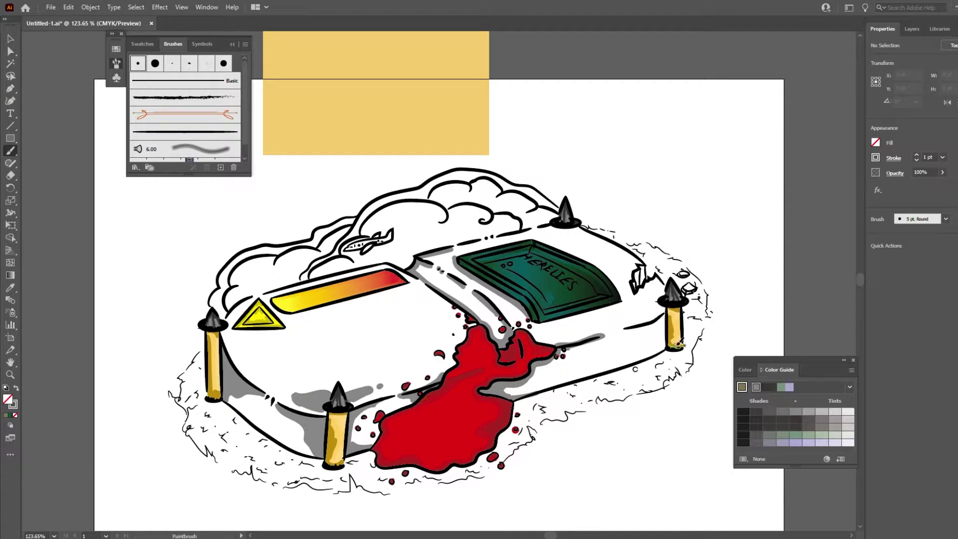
left_click_drag(664, 307, 625, 330)
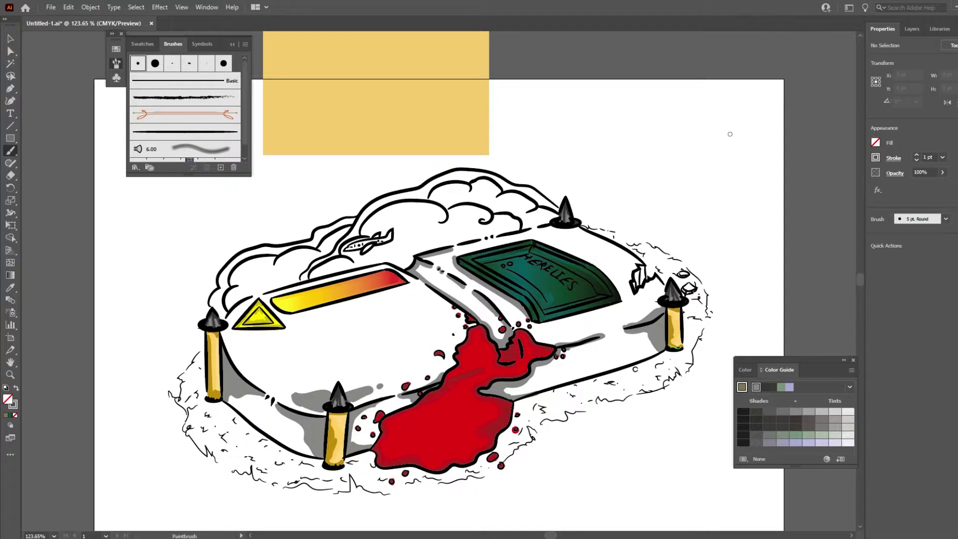
left_click_drag(500, 234, 579, 225)
mouse_move(644, 269)
left_mouse_down()
mouse_move(635, 292)
mouse_move(656, 302)
left_mouse_up()
left_click_drag(556, 312, 624, 300)
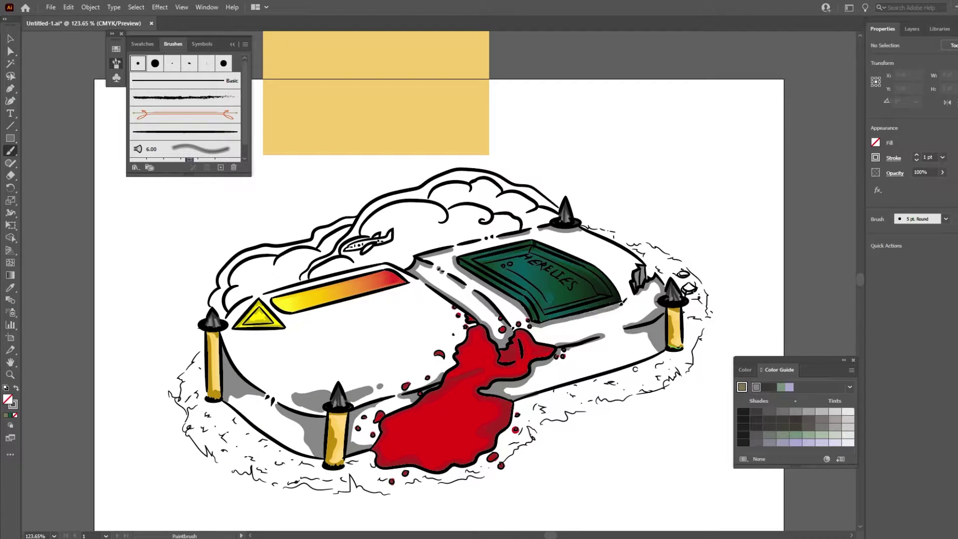
mouse_move(232, 329)
left_mouse_down()
mouse_move(289, 327)
mouse_move(392, 265)
mouse_move(282, 313)
left_mouse_up()
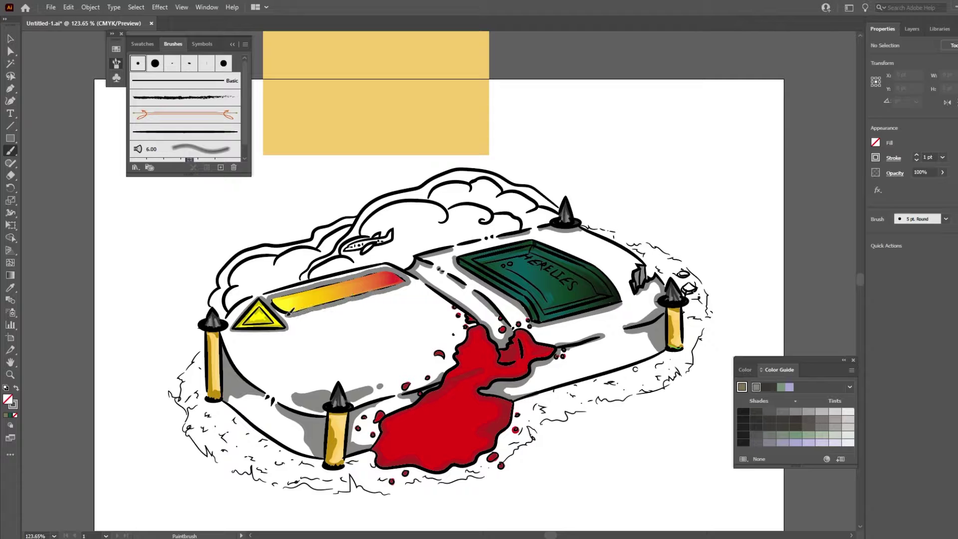
left_click(876, 157)
- Choose a grey swatch and shade beside the broken shard and along the right and left posts
left_click(795, 227)
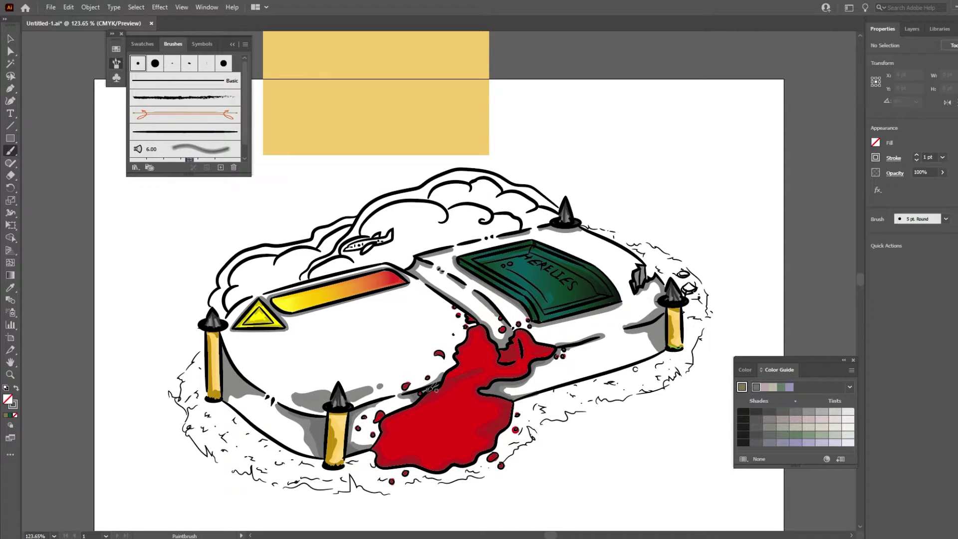
left_click_drag(667, 346, 666, 316)
key("ctrl+z")
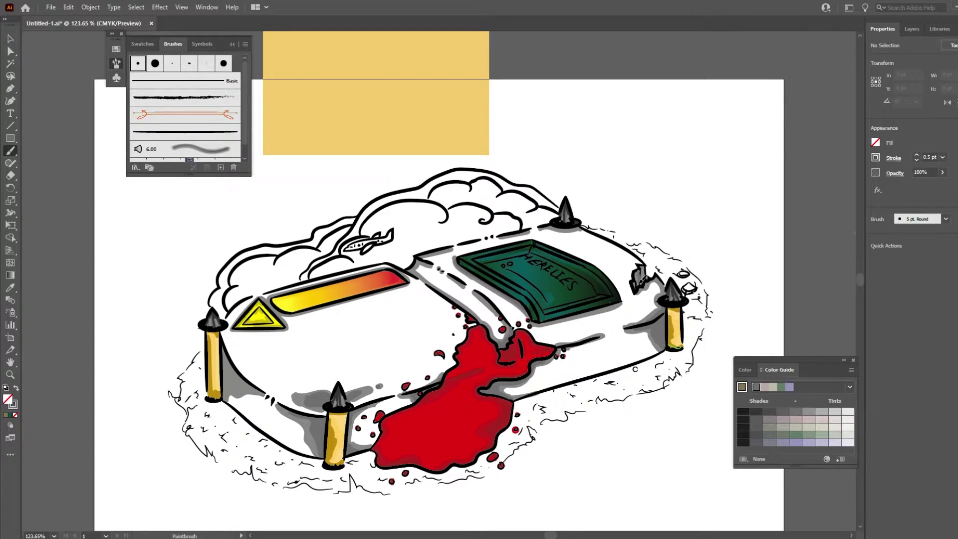
left_click(875, 158)
left_click(798, 199)
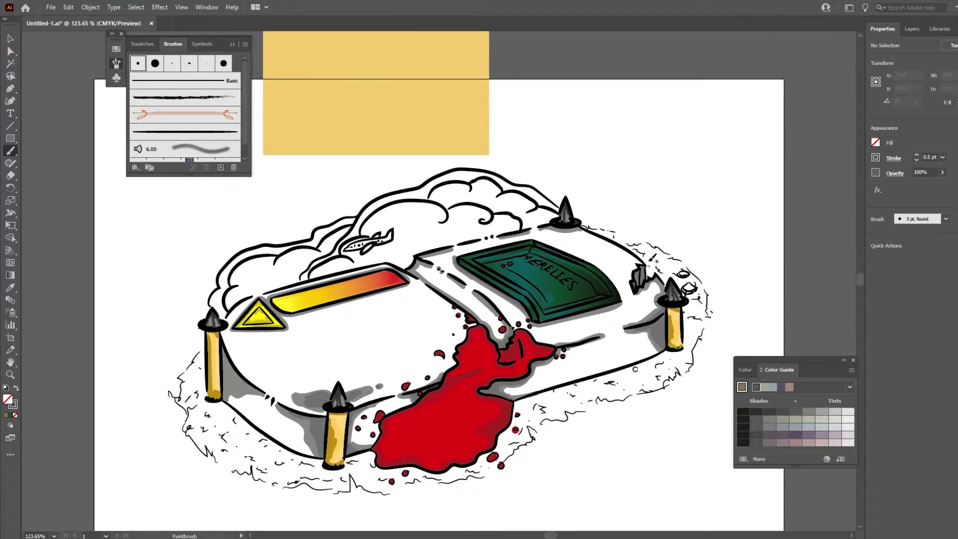
left_click_drag(659, 270, 665, 276)
left_click_drag(665, 310, 669, 314)
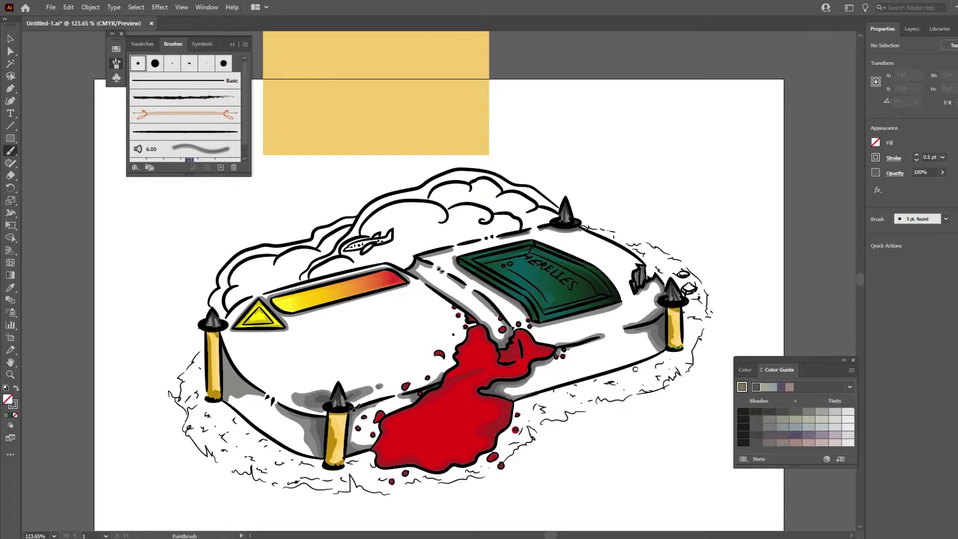
left_click_drag(224, 347, 240, 381)
- Pick a new grey and shade the left, right and middle posts and the red blob's upper edge
left_click(875, 158)
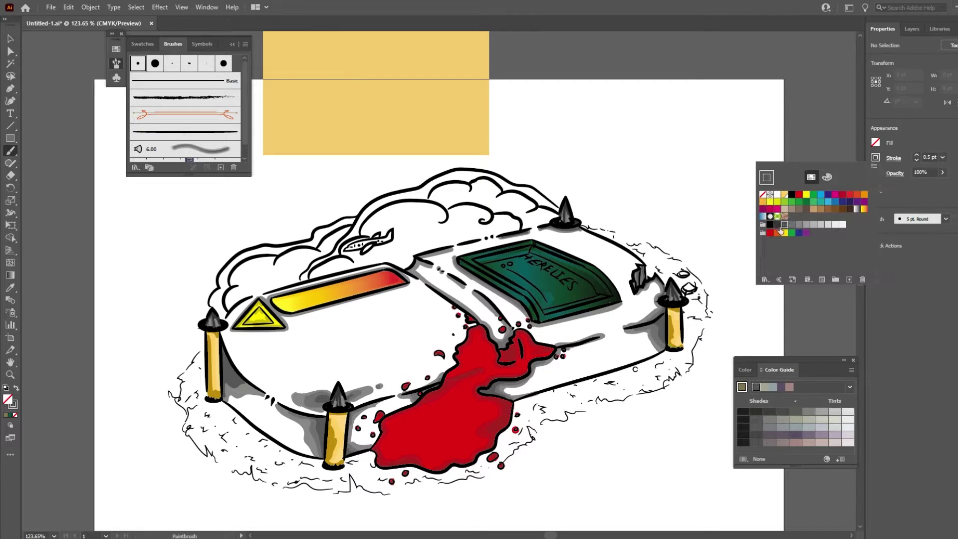
left_click(779, 235)
left_click_drag(227, 345, 232, 369)
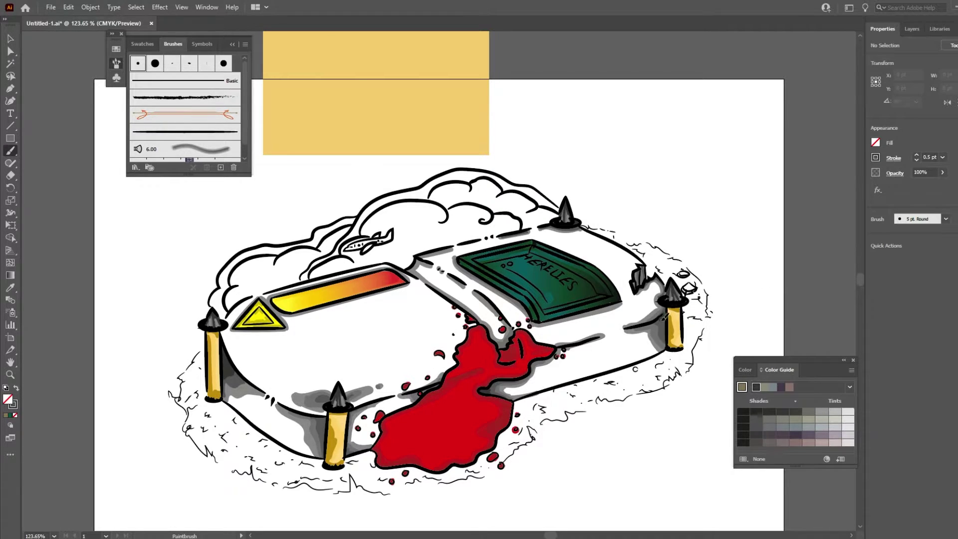
left_click_drag(666, 317, 668, 316)
left_click_drag(321, 415, 326, 437)
left_click_drag(510, 336, 503, 344)
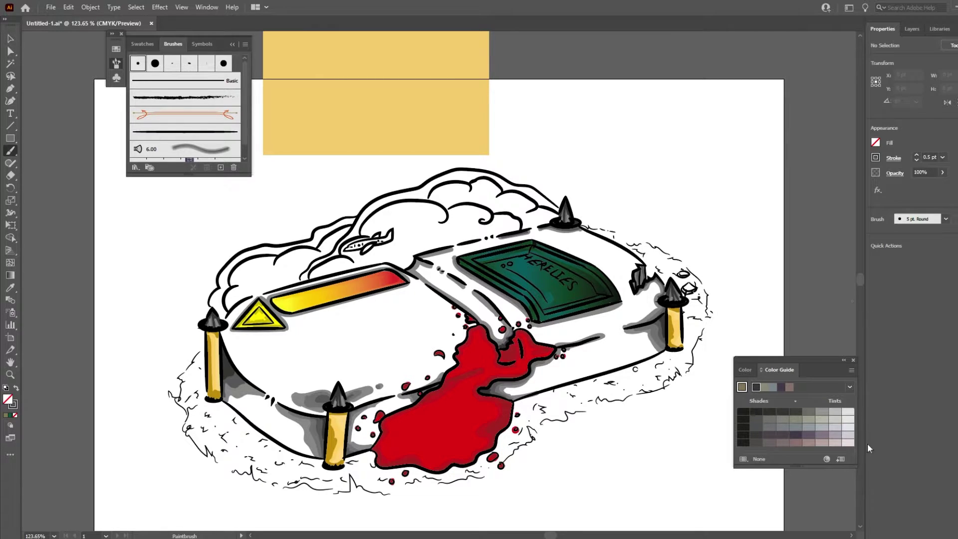
- Lower brush opacity to 40% and paint dark shading across the lower right of the green tablet
left_click(875, 157)
left_click(943, 172)
left_click_drag(942, 187, 919, 188)
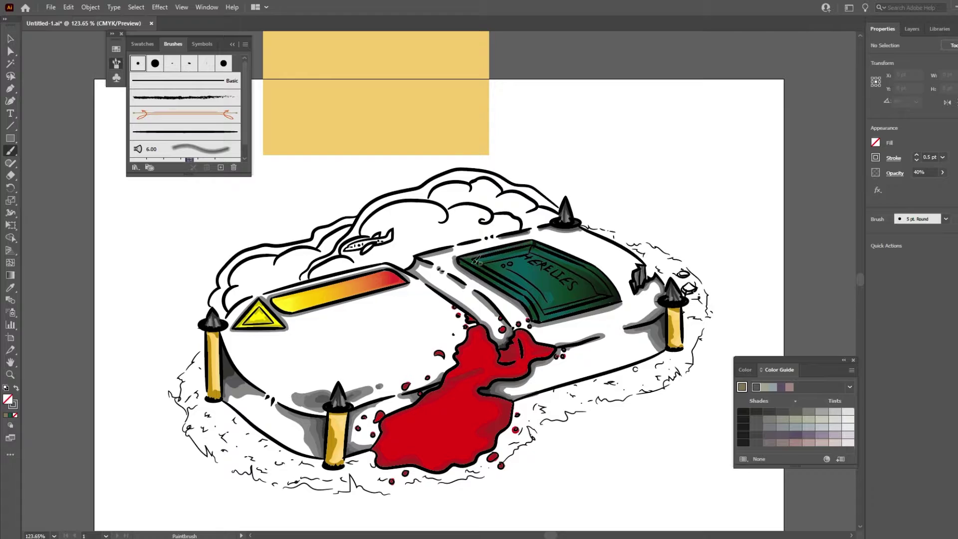
left_click_drag(554, 312, 607, 292)
left_click(876, 157)
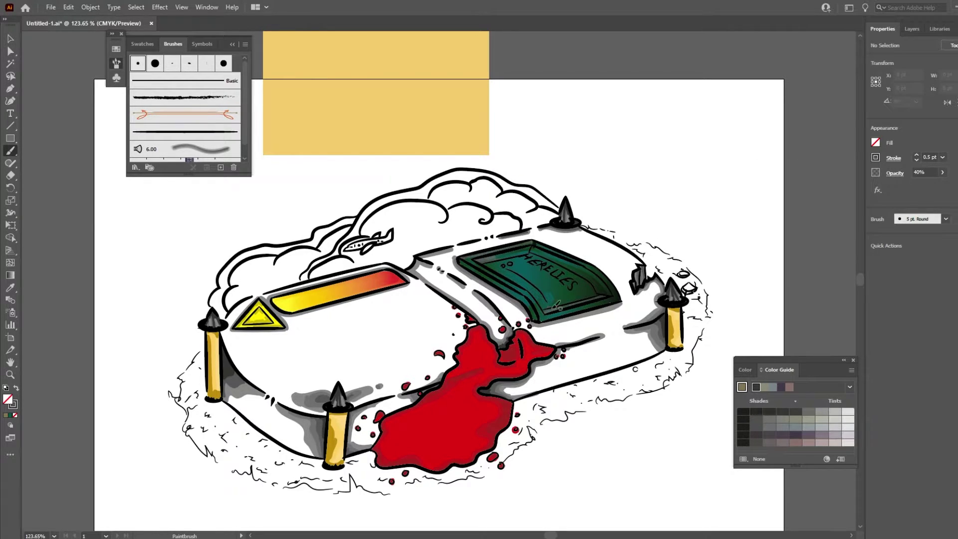
left_click_drag(548, 309, 612, 291)
left_click_drag(546, 307, 607, 291)
- Set the brush stroke to light green C50 Y80 and paint a short test stroke
left_click(875, 158)
left_click(785, 205)
left_click(827, 177)
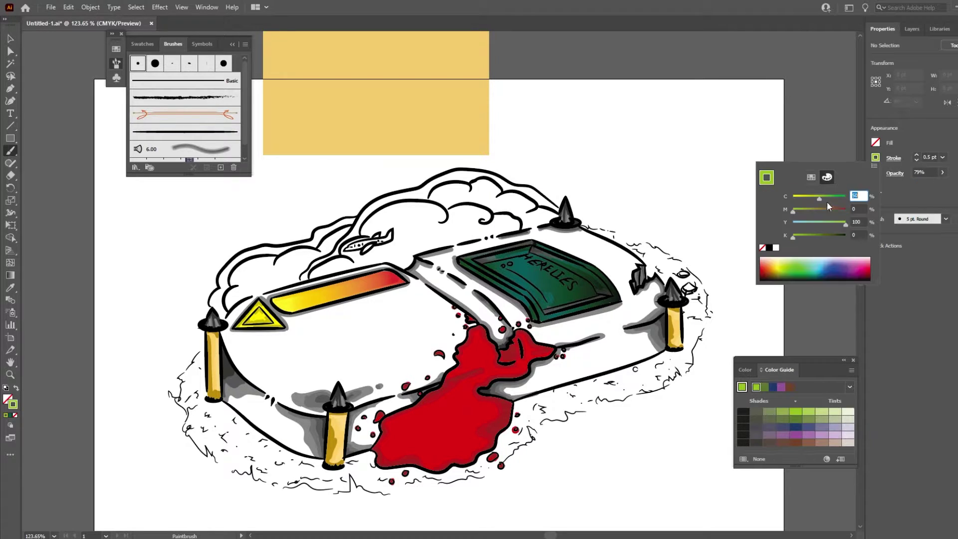
left_click_drag(827, 222, 834, 222)
left_click_drag(451, 219, 464, 211)
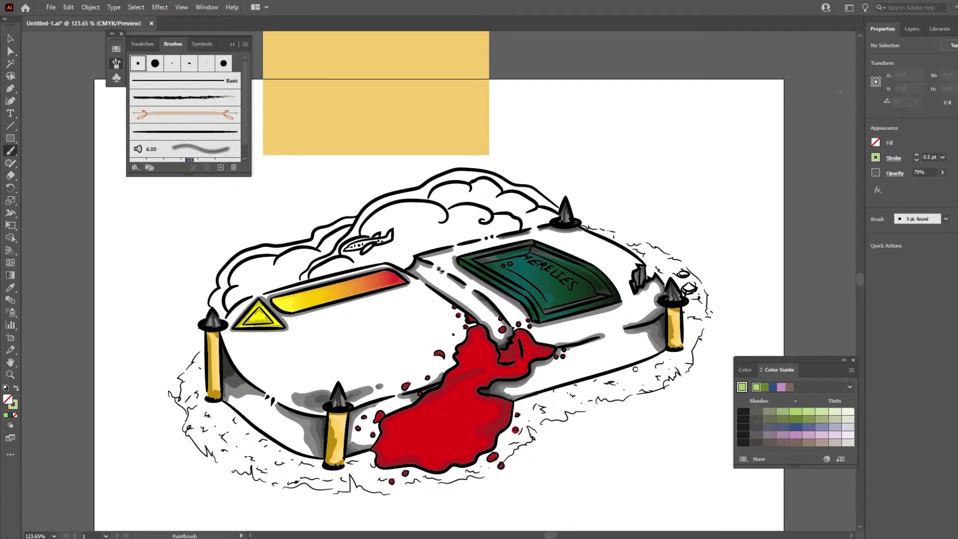
- Paint light green across the cloud, undoing the strokes that cover the plane doodle
left_click_drag(419, 225, 455, 229)
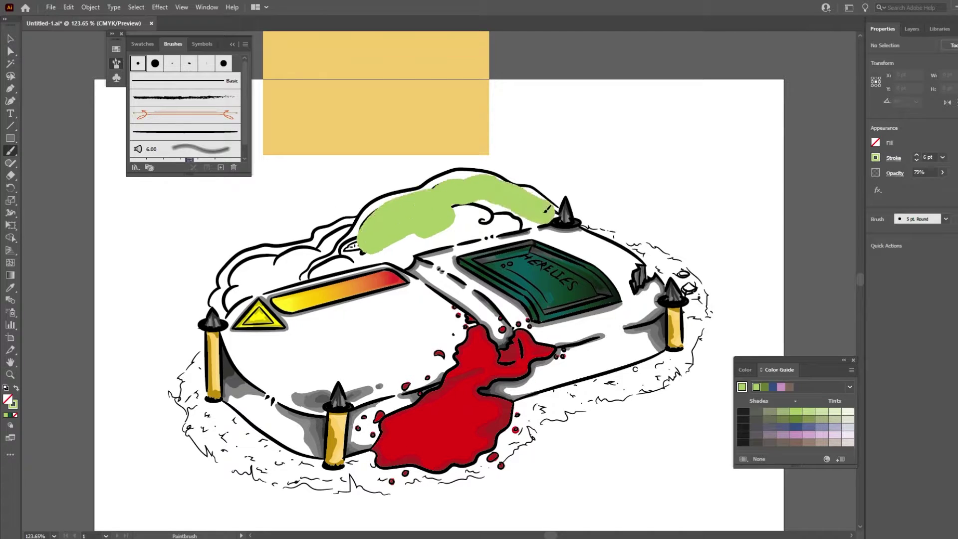
key("ctrl+z")
key("ctrl+z")
key("ctrl+z")
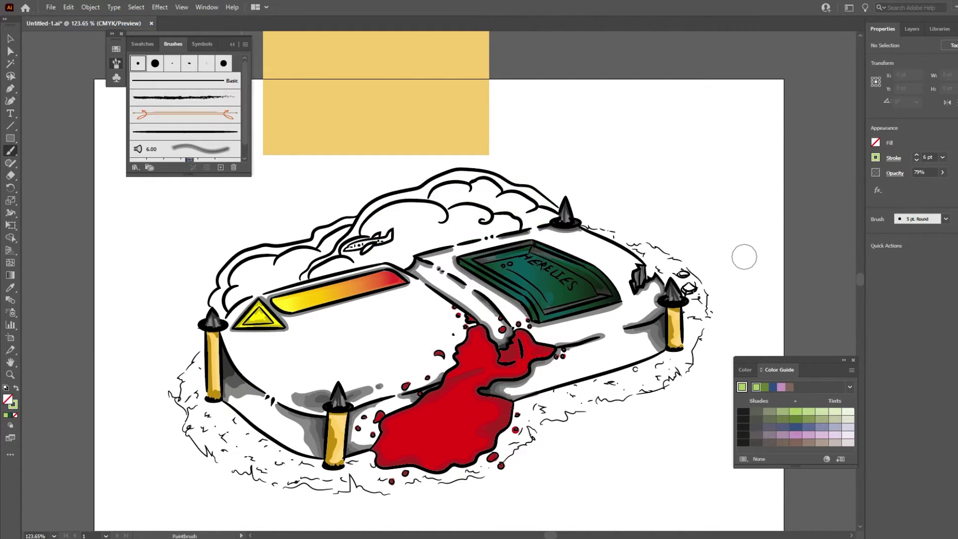
mouse_move(245, 282)
left_mouse_down()
mouse_move(224, 304)
mouse_move(280, 264)
mouse_move(381, 227)
mouse_move(509, 205)
left_mouse_up()
mouse_move(430, 210)
left_mouse_down()
mouse_move(539, 202)
mouse_move(331, 267)
mouse_move(389, 239)
left_mouse_up()
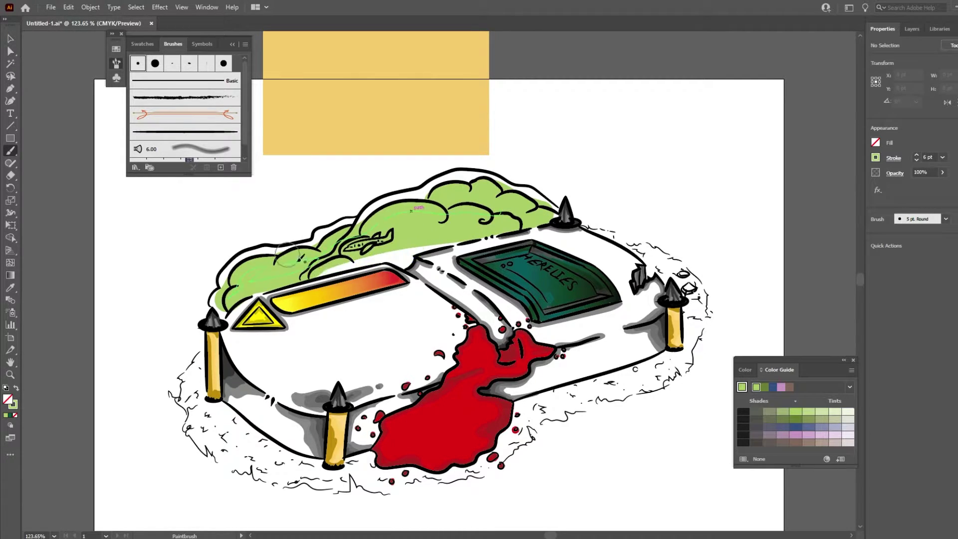
left_click_drag(320, 275, 410, 211)
key("ctrl+z")
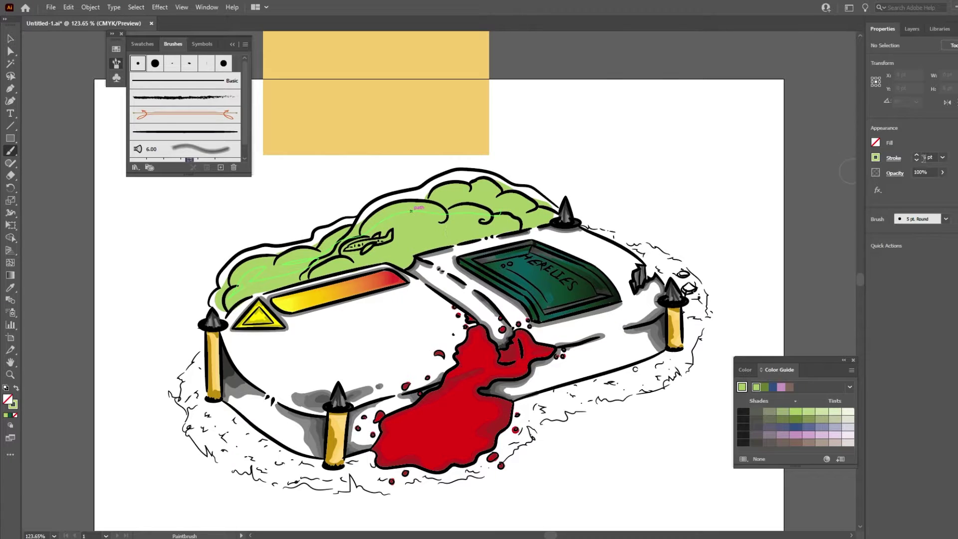
key("ctrl+z")
- Paint green over the cloud's right side and around the plane, then reduce the brush to 2 pt
left_click(876, 157)
left_click_drag(359, 232, 559, 215)
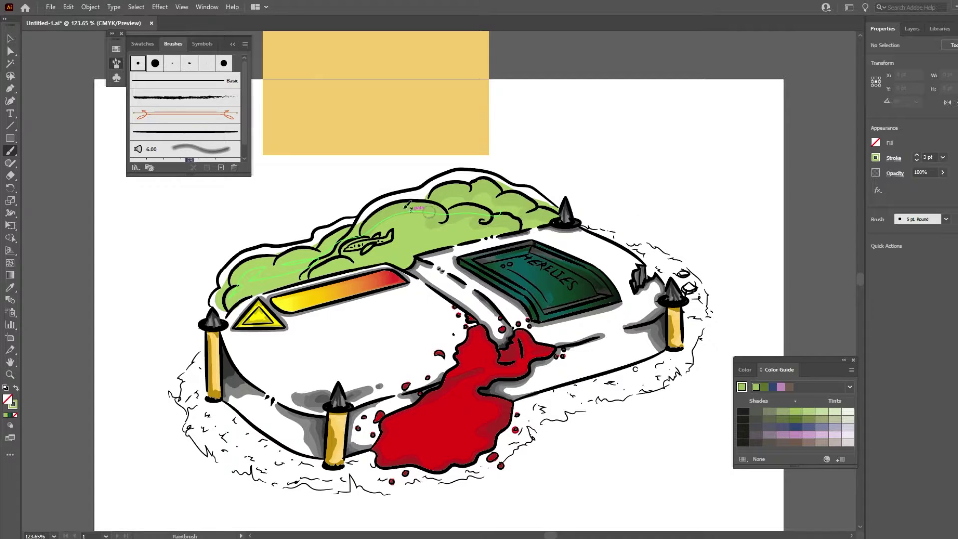
mouse_move(319, 252)
left_mouse_down()
mouse_move(364, 257)
mouse_move(312, 275)
mouse_move(353, 260)
left_mouse_up()
left_click(917, 160)
left_click(876, 158)
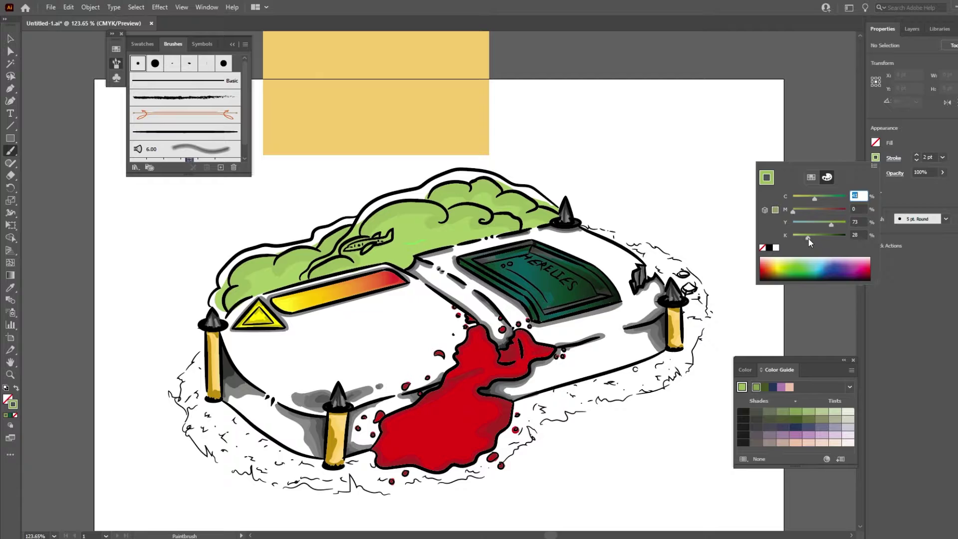
- Pick a darker green and paint two shading strokes along the bush's lower edge
left_click(821, 199)
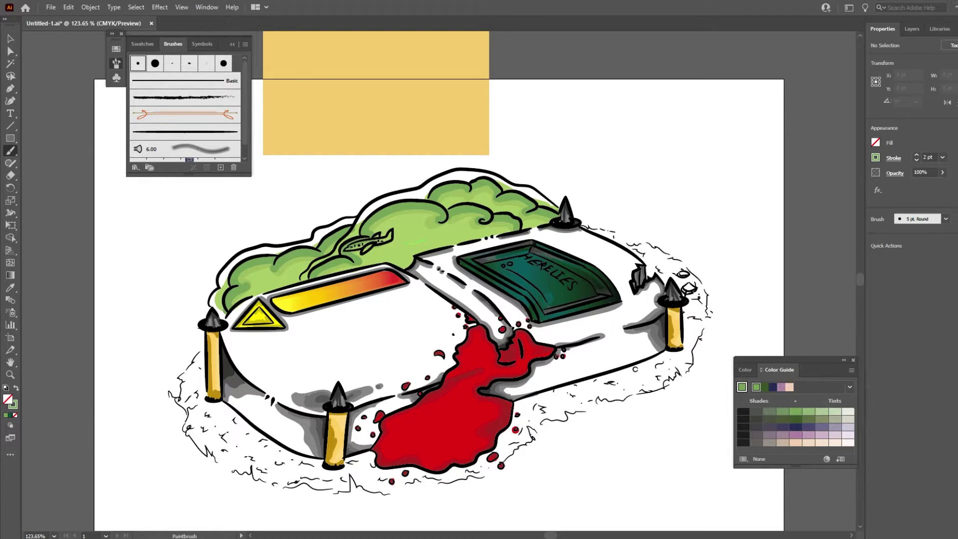
left_click(876, 157)
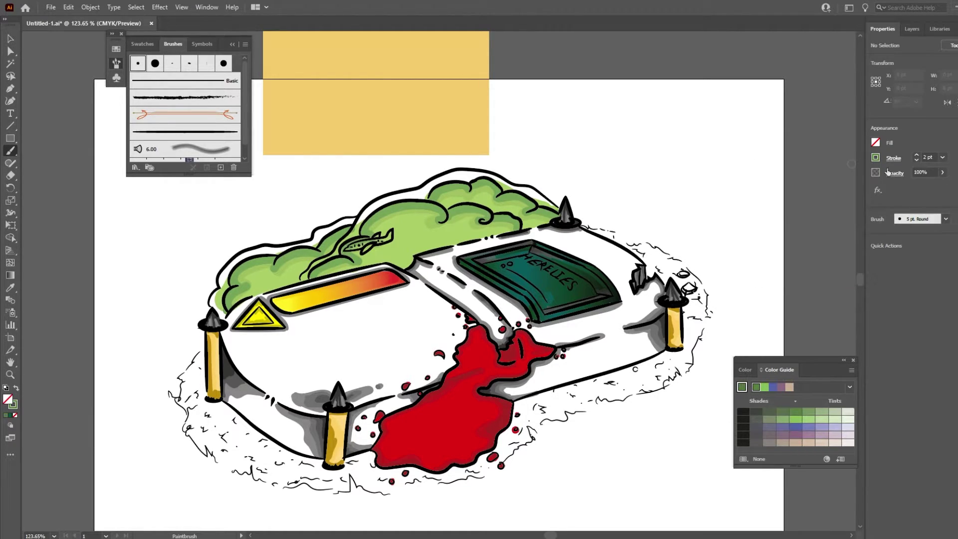
left_click_drag(234, 304, 299, 247)
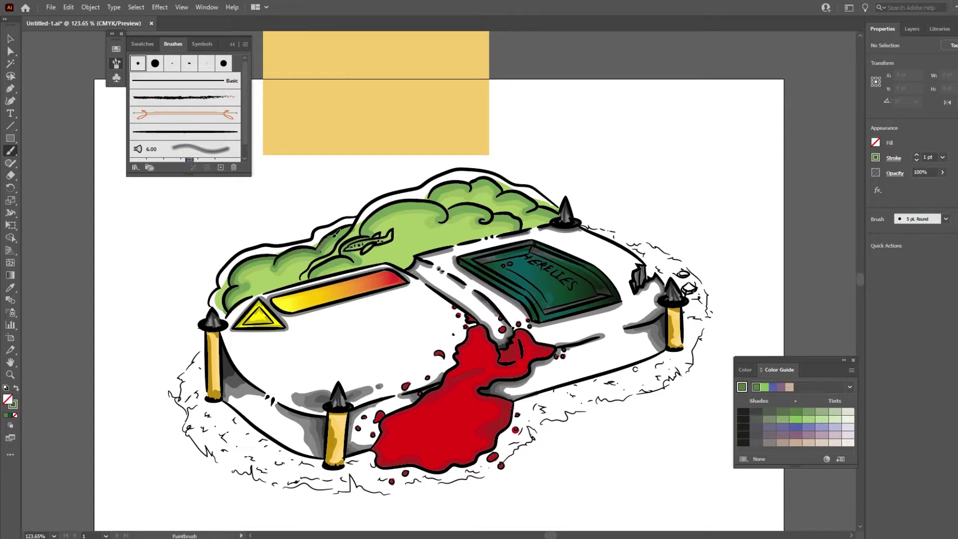
left_click_drag(350, 227, 310, 274)
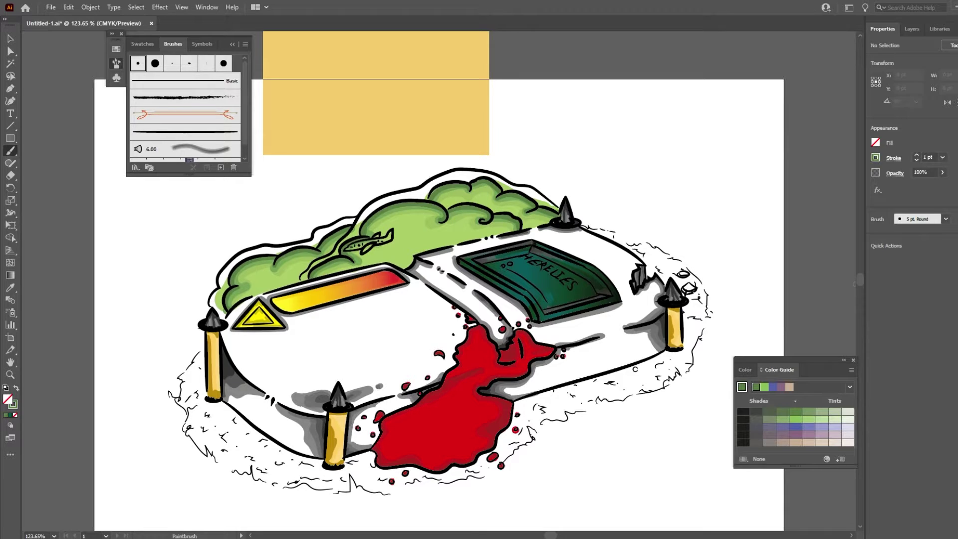
- Set the brush to near-black CMYK and outline the bush's left and upper edges
left_click(875, 159)
left_click(827, 177)
left_click_drag(794, 196, 804, 198)
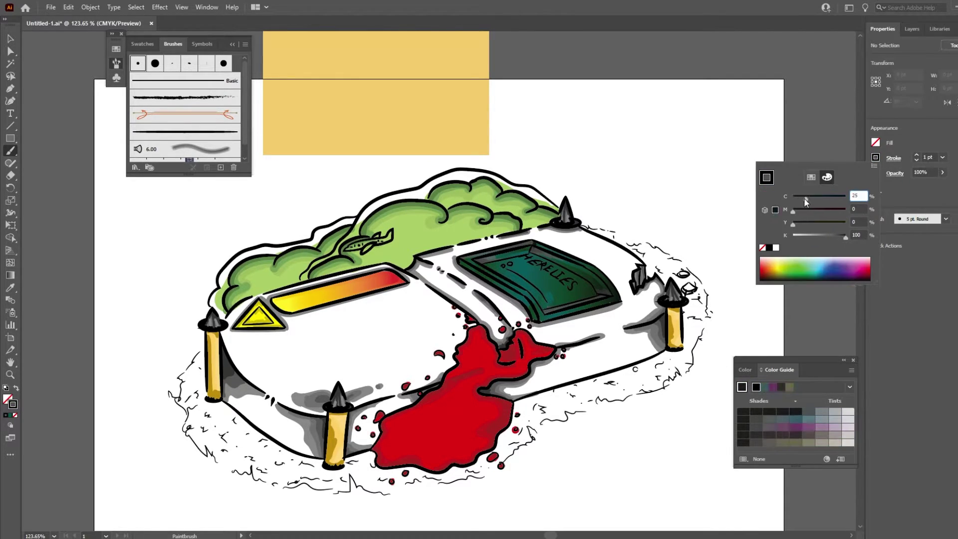
key("Escape")
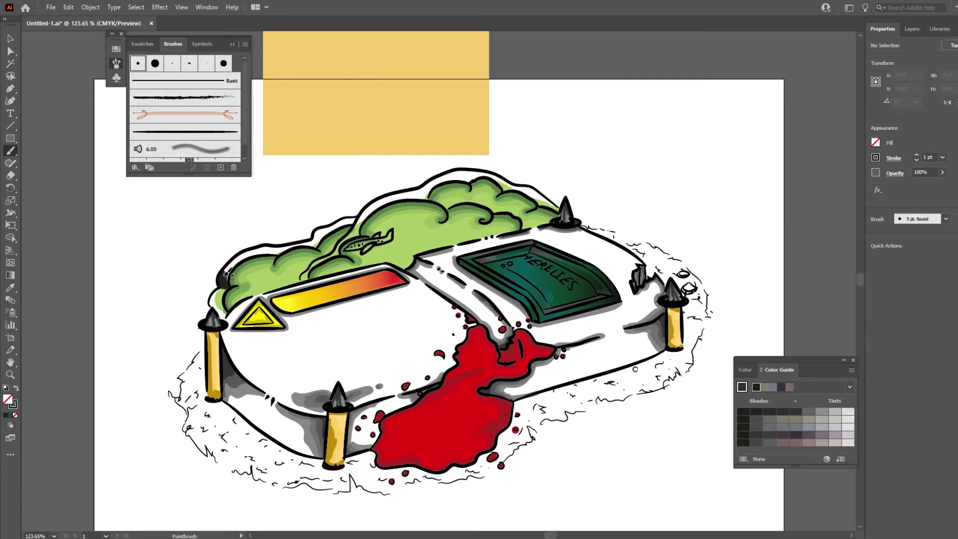
mouse_move(228, 274)
left_mouse_down()
mouse_move(212, 298)
mouse_move(227, 298)
mouse_move(278, 248)
mouse_move(358, 217)
left_mouse_up()
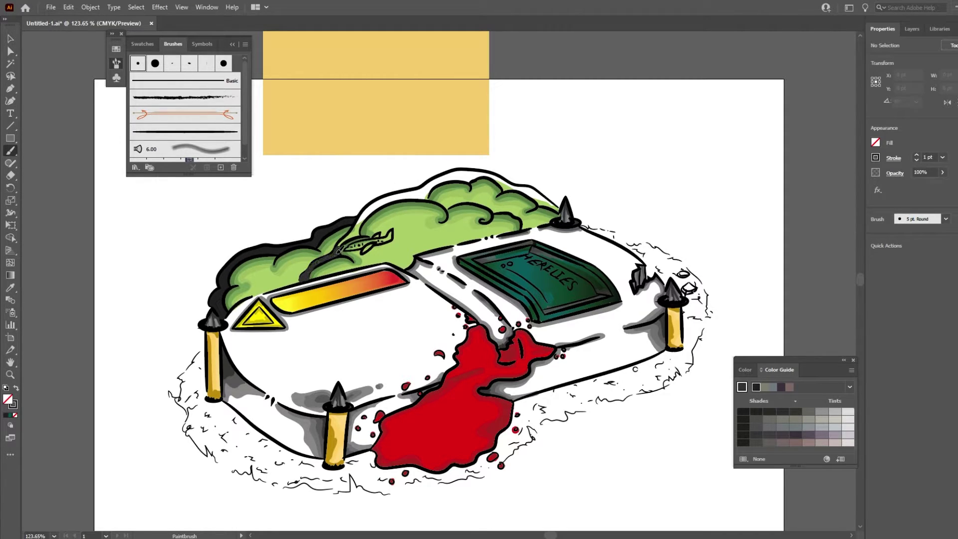
mouse_move(339, 251)
left_mouse_down()
mouse_move(473, 172)
mouse_move(562, 209)
left_mouse_up()
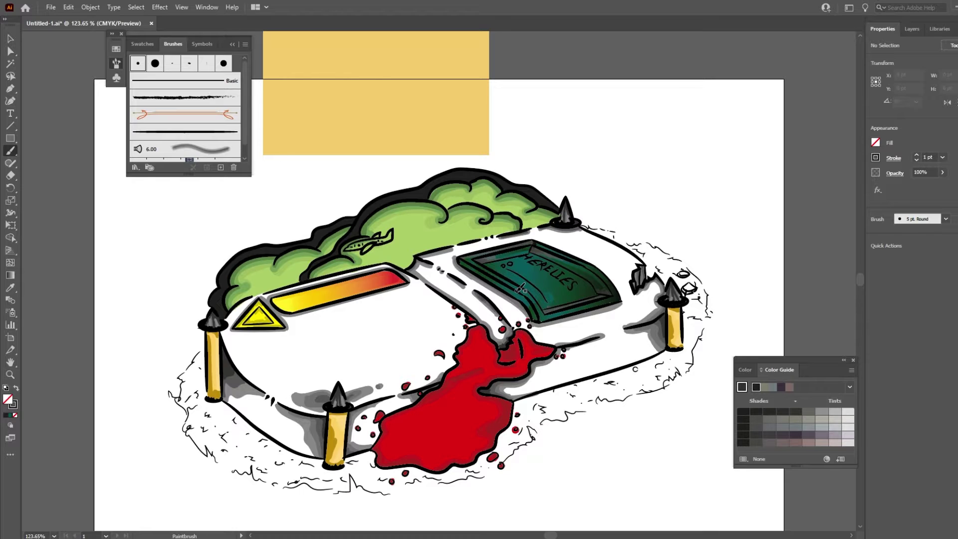
- Add light grey 0.5 pt window dots along the plane's body
left_click(878, 158)
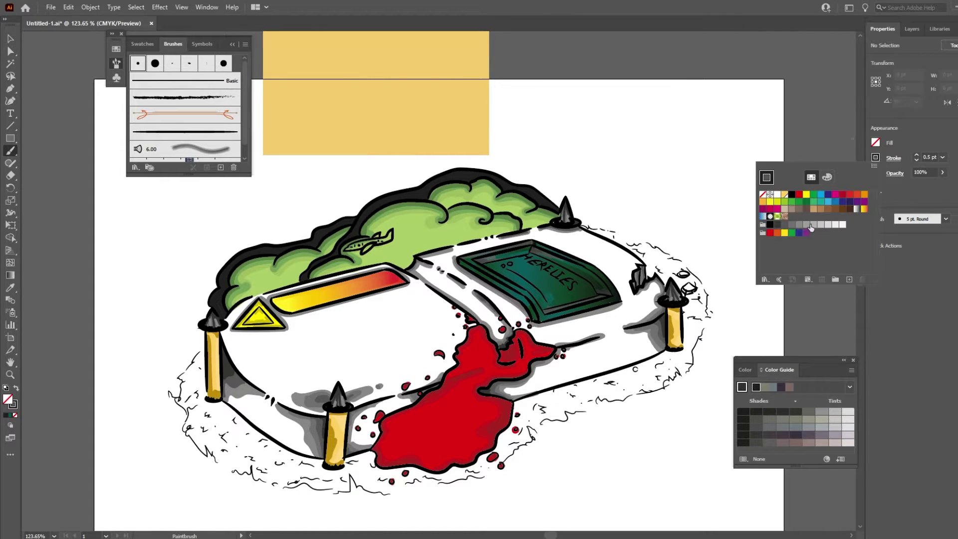
left_click(805, 272)
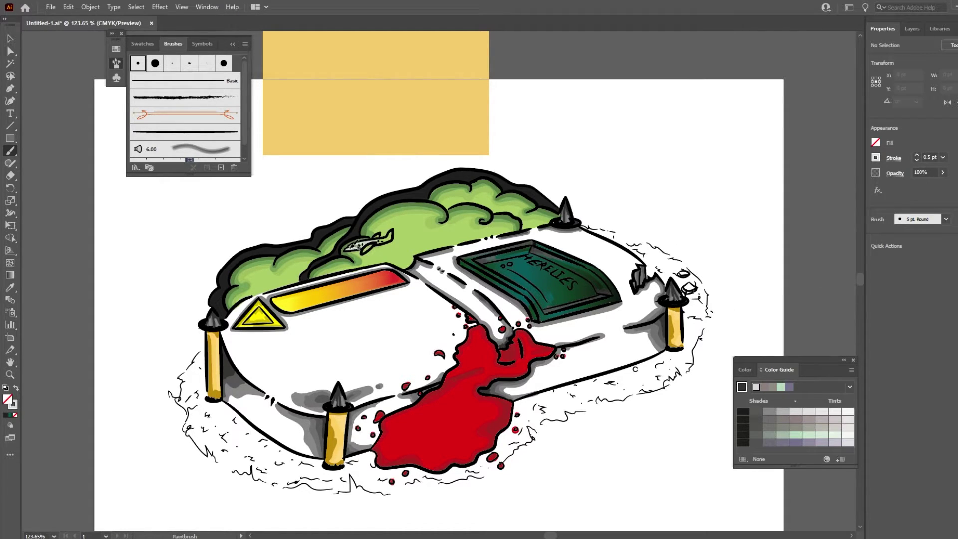
left_click_drag(355, 245, 375, 241)
- Move Layer 4 below Layer 3 in the Layers panel
key("F7")
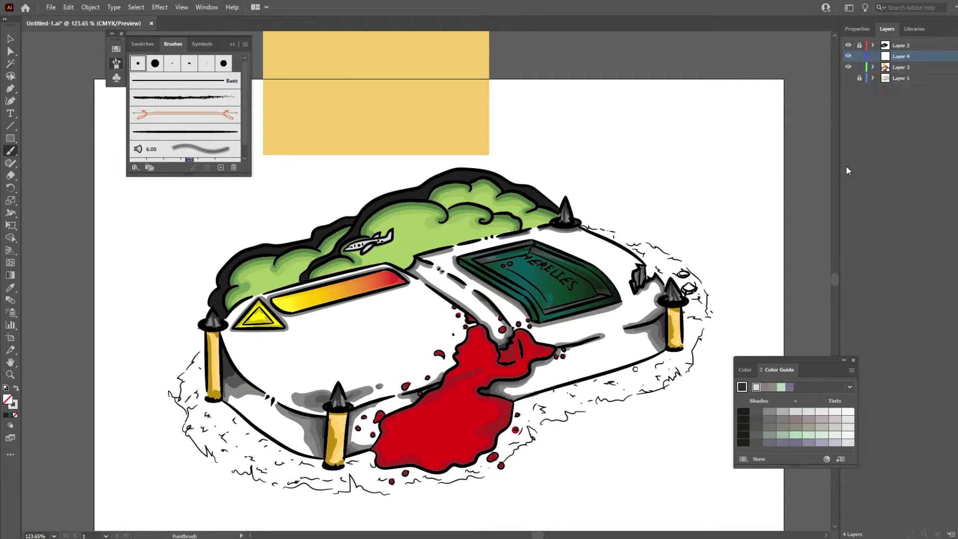
left_click_drag(896, 58, 893, 73)
left_click(857, 28)
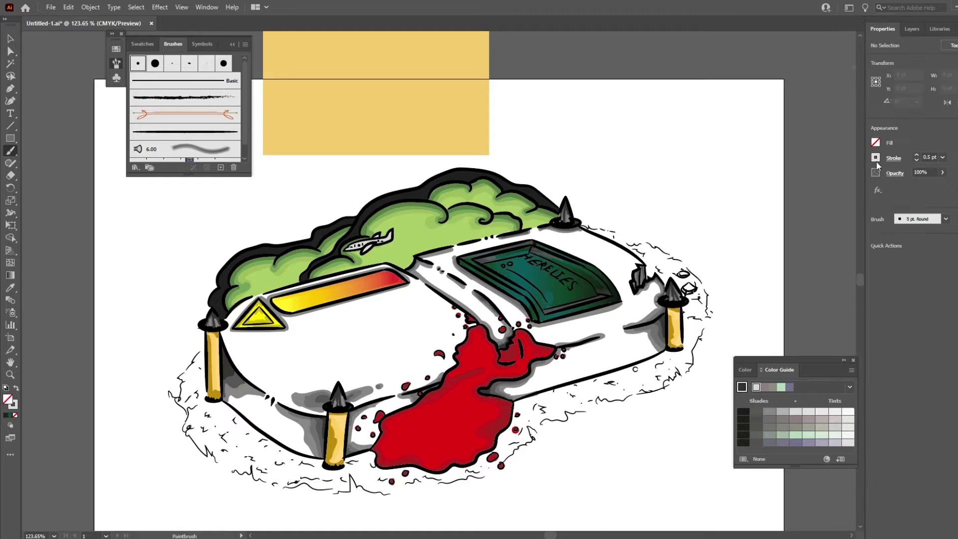
- Paint 2 pt tan sand along the lower-left and lower-right edges of the base
left_click(875, 158)
left_click(917, 154)
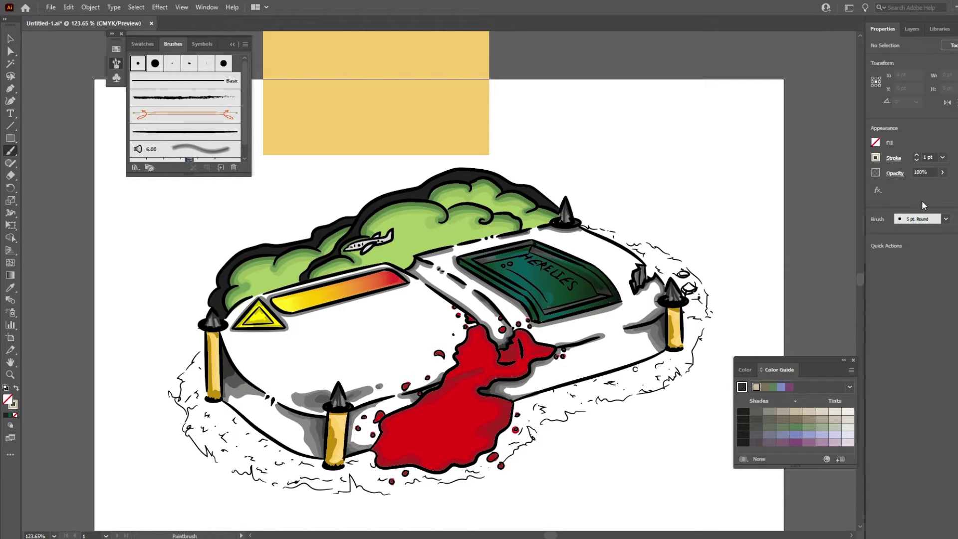
left_click(917, 160)
left_click_drag(200, 359, 324, 464)
left_click_drag(205, 360, 310, 468)
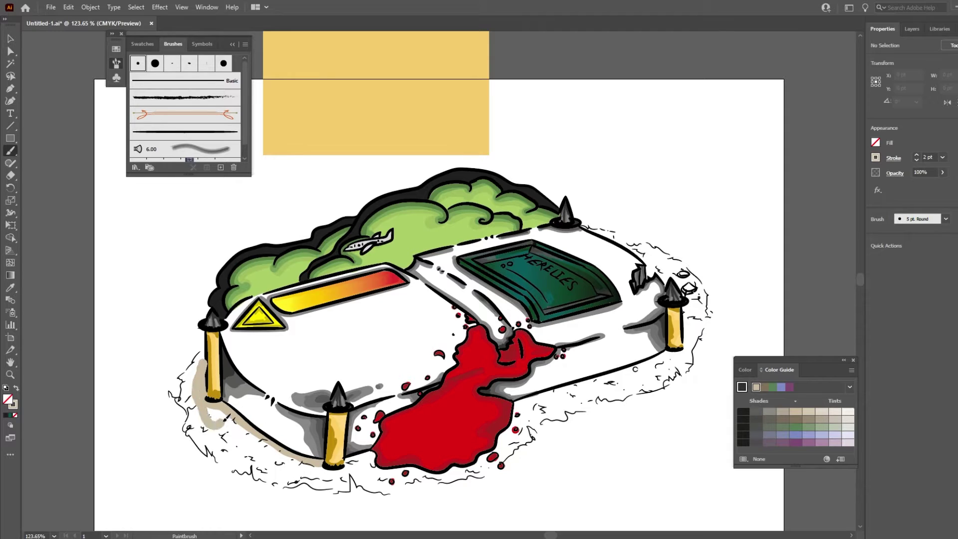
right_click(308, 468)
left_click(308, 467)
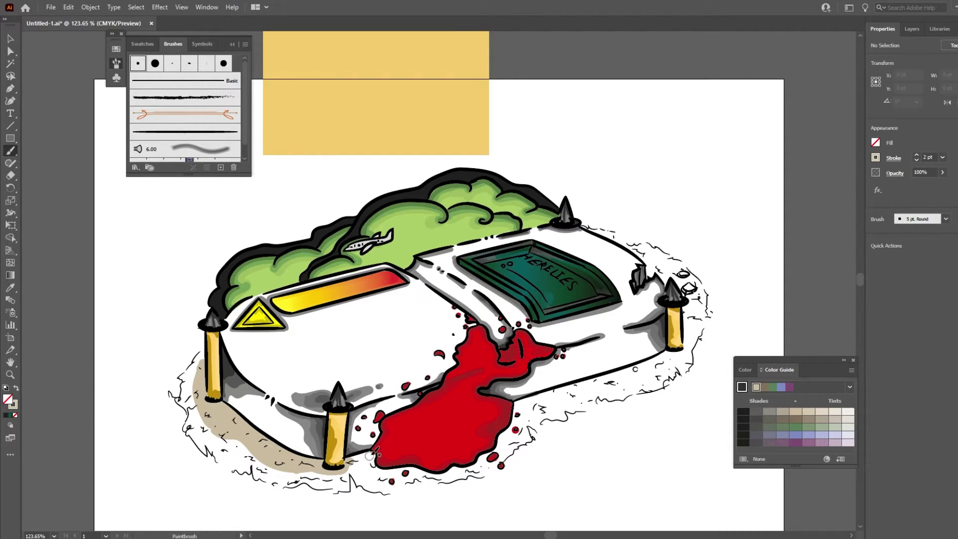
mouse_move(497, 436)
left_mouse_down()
mouse_move(549, 400)
mouse_move(688, 345)
mouse_move(640, 250)
left_mouse_up()
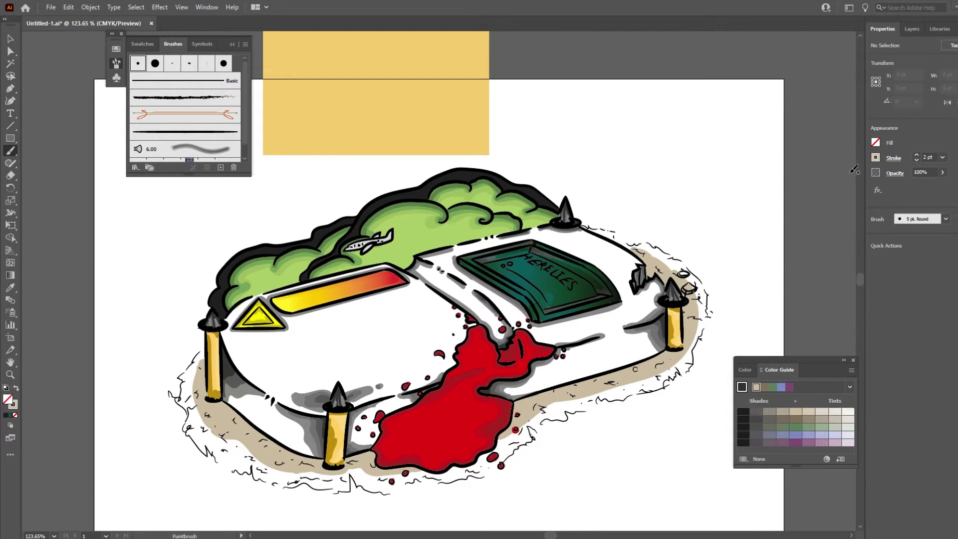
left_click(875, 158)
left_click(847, 145)
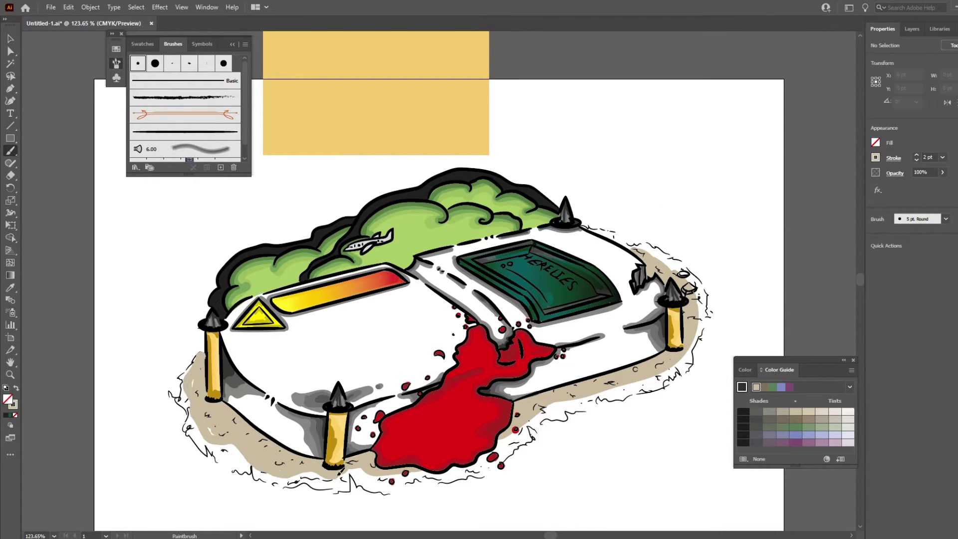
- Spread sand along the base, then draw 1 pt brown edges along the right sand and a small rock
mouse_move(189, 349)
left_mouse_down()
mouse_move(574, 399)
mouse_move(693, 343)
mouse_move(597, 228)
left_mouse_up()
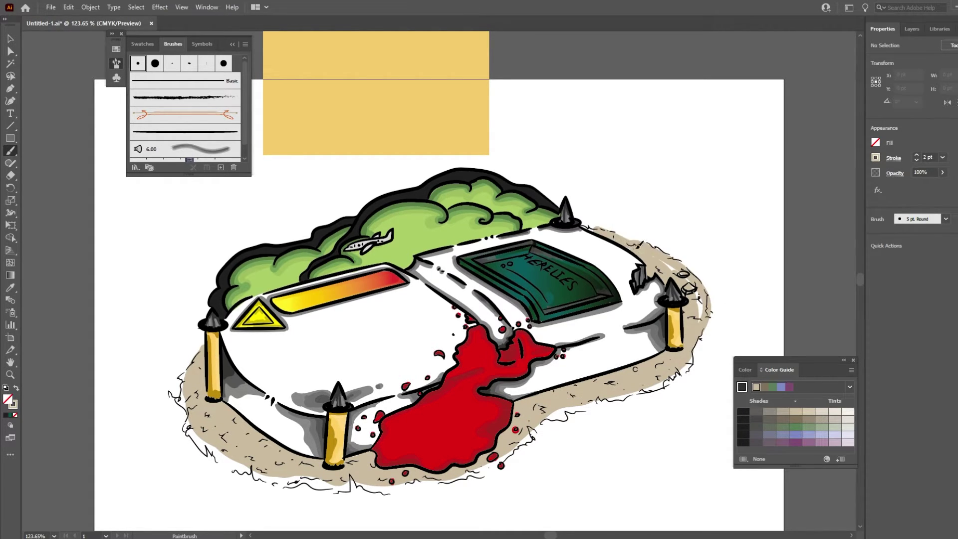
left_click(917, 160)
left_click(875, 157)
left_click(788, 214)
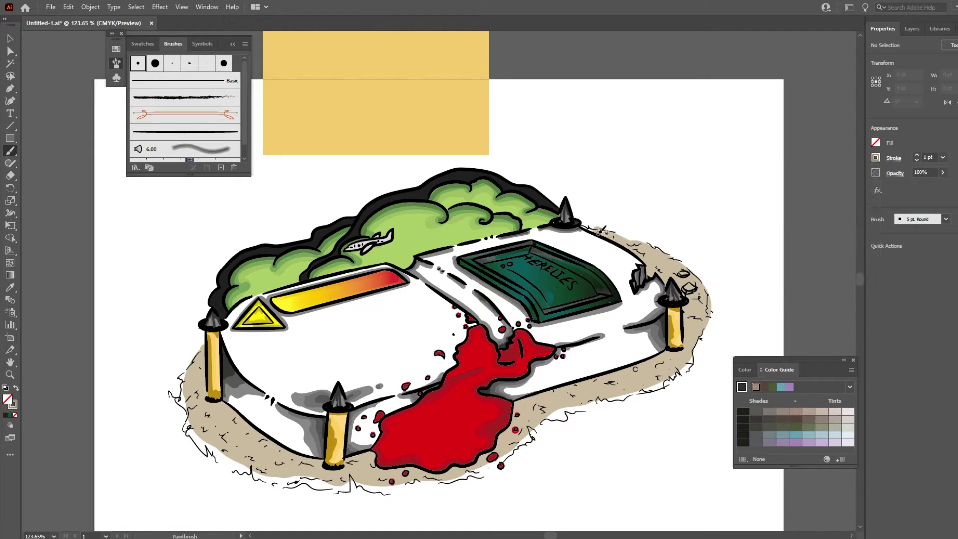
mouse_move(591, 227)
left_mouse_down()
mouse_move(601, 384)
mouse_move(509, 429)
left_mouse_up()
mouse_move(626, 247)
left_mouse_down()
mouse_move(692, 292)
mouse_move(701, 334)
left_mouse_up()
left_click_drag(690, 288, 698, 294)
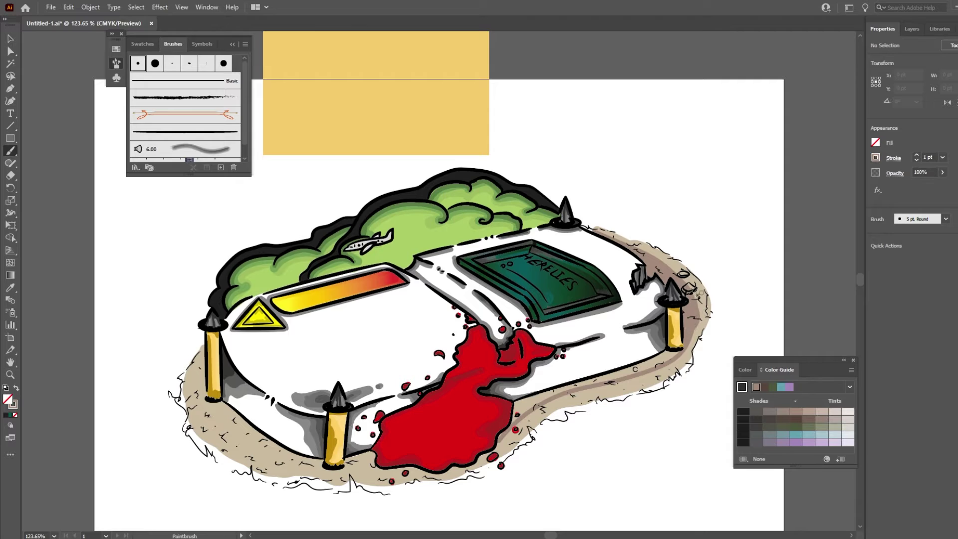
left_click_drag(681, 349, 516, 409)
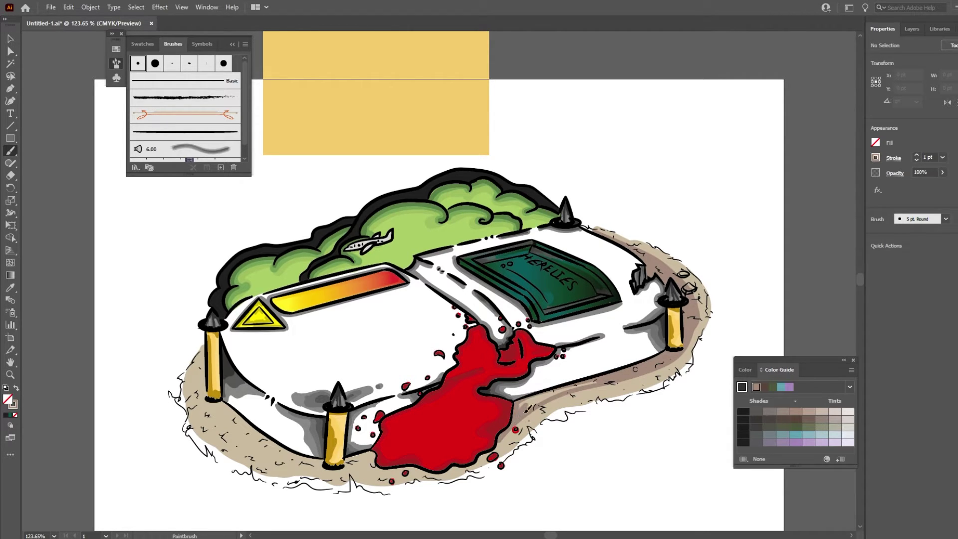
- Shade the sand beneath the red puddle and the left sand band darker brown
left_click_drag(349, 457, 499, 449)
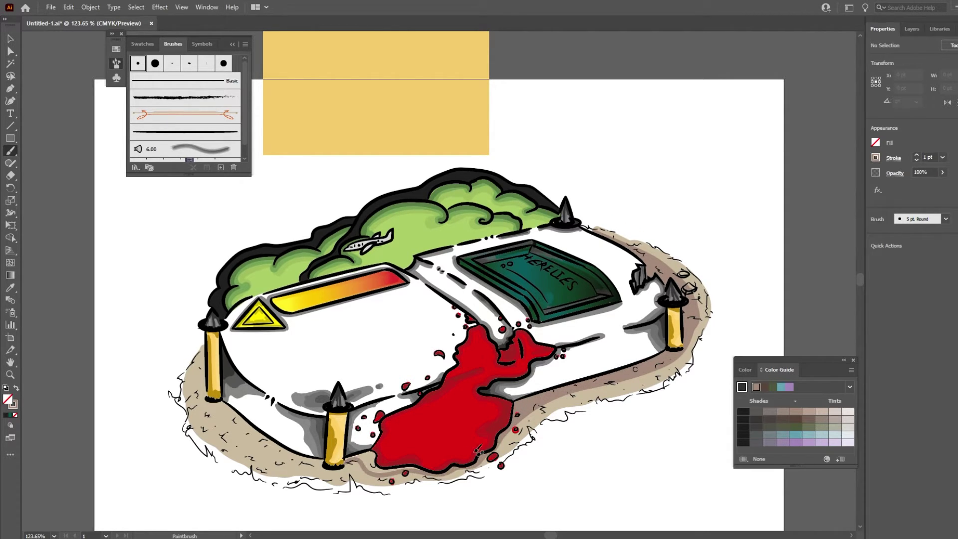
left_click_drag(344, 455, 424, 467)
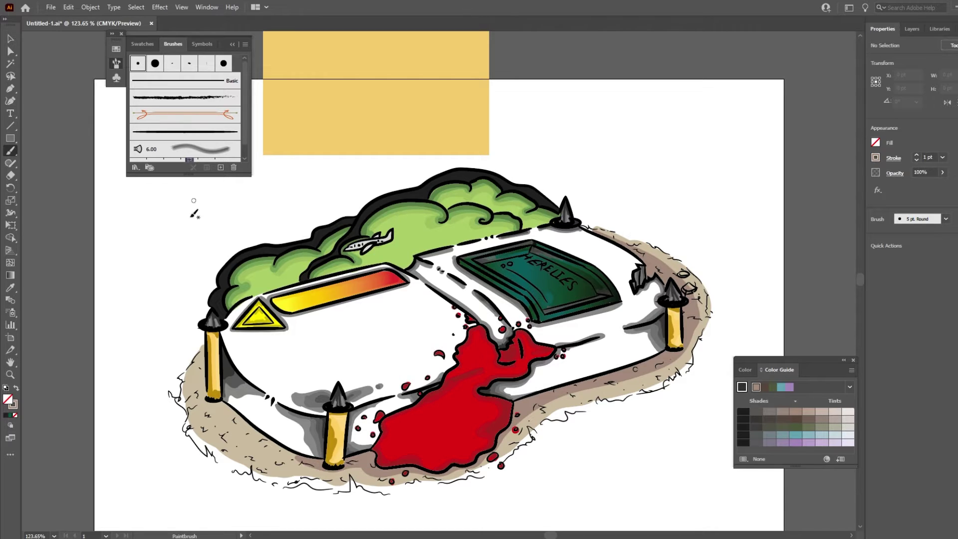
left_click_drag(204, 372, 319, 462)
left_click_drag(209, 357, 305, 462)
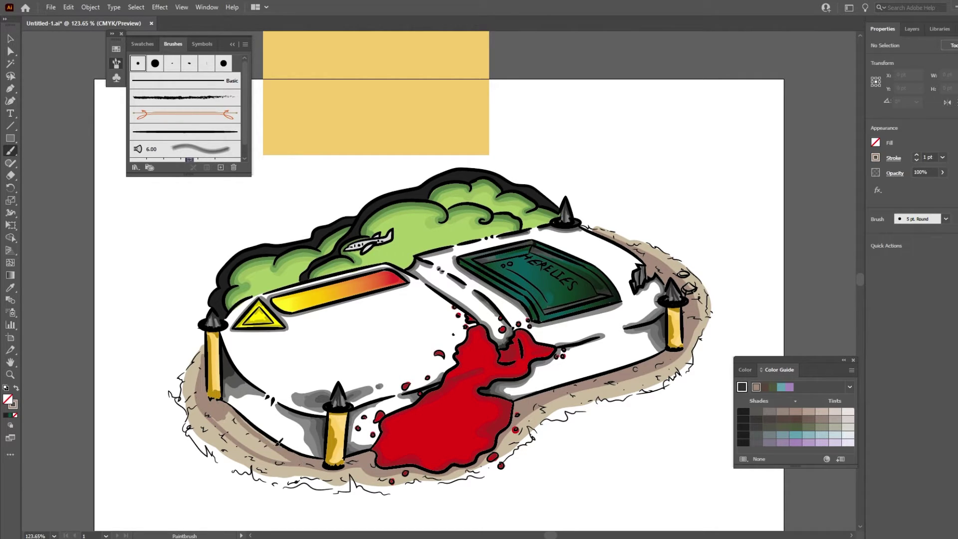
mouse_move(204, 397)
left_mouse_down()
mouse_move(255, 429)
mouse_move(280, 462)
mouse_move(293, 452)
left_mouse_up()
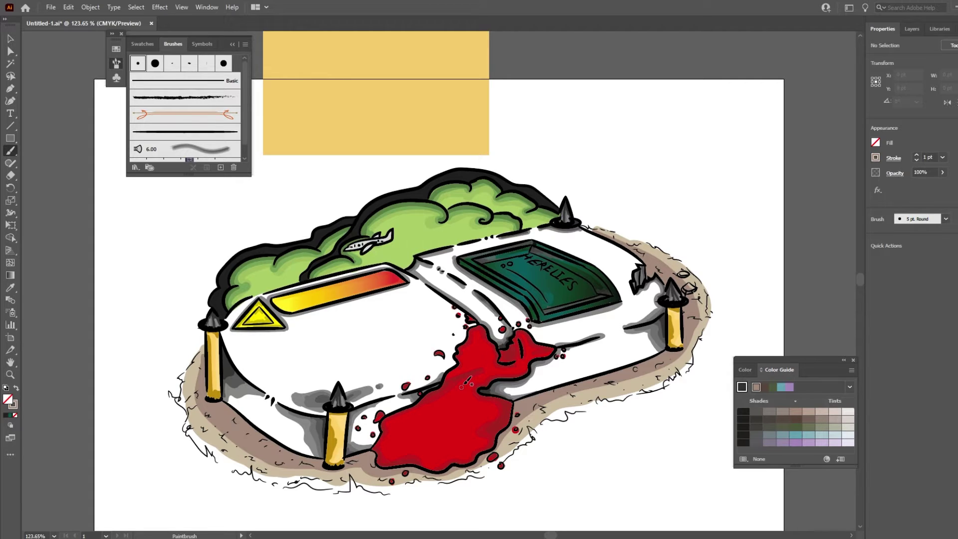
- At 0.75 pt, outline the red puddle's bottom edge and shade the dirt path between the posts
left_click(878, 161)
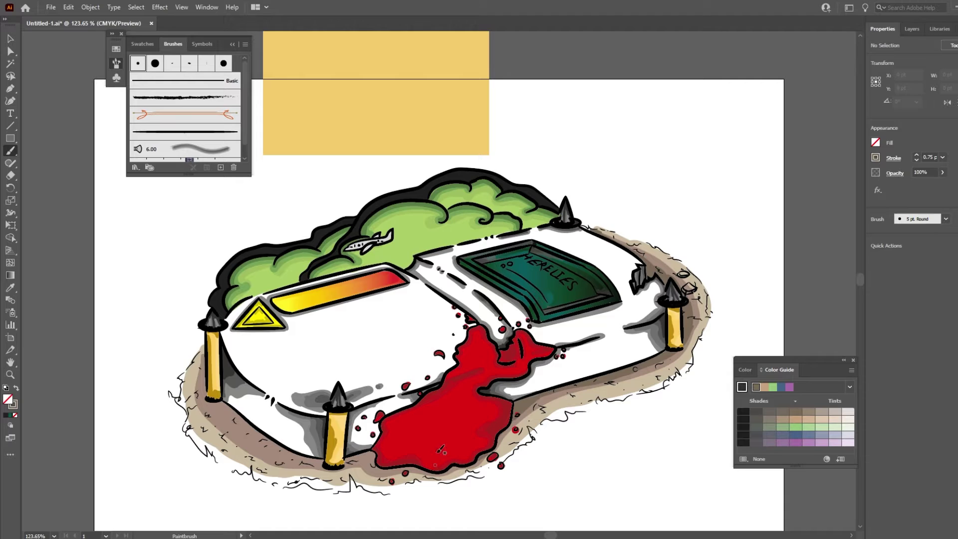
mouse_move(362, 453)
left_mouse_down()
mouse_move(347, 456)
mouse_move(407, 468)
left_mouse_up()
mouse_move(209, 400)
left_mouse_down()
mouse_move(294, 459)
mouse_move(330, 464)
left_mouse_up()
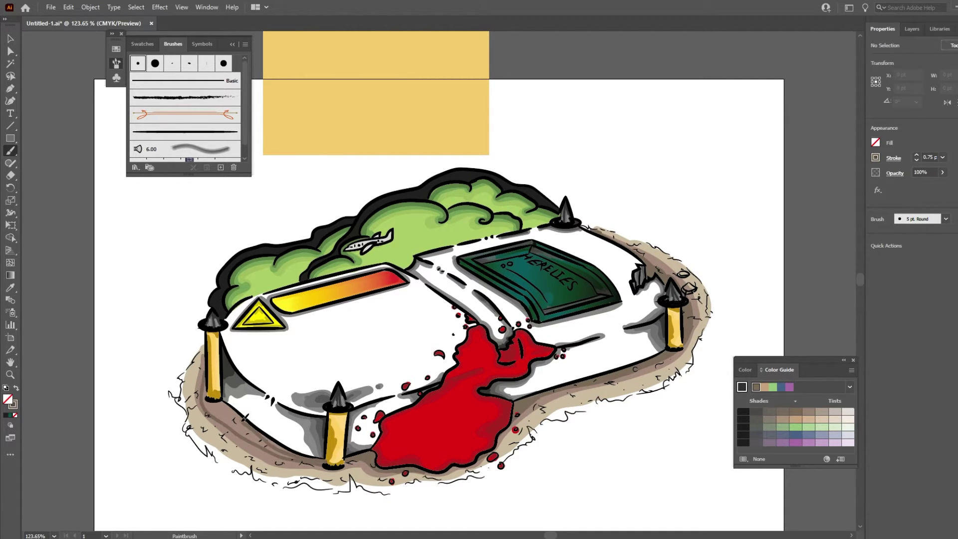
mouse_move(218, 400)
left_mouse_down()
mouse_move(310, 457)
mouse_move(289, 456)
left_mouse_up()
left_click_drag(230, 422, 281, 449)
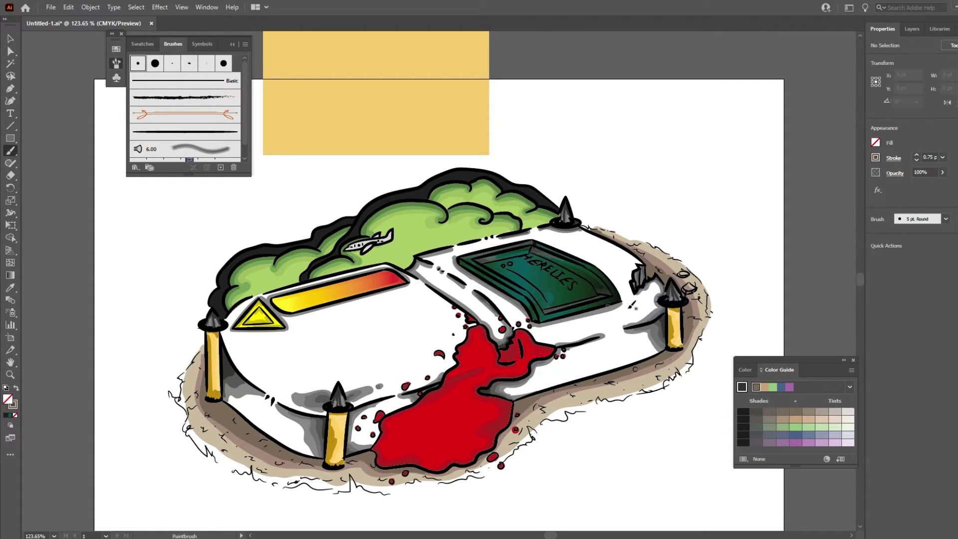
left_click(912, 28)
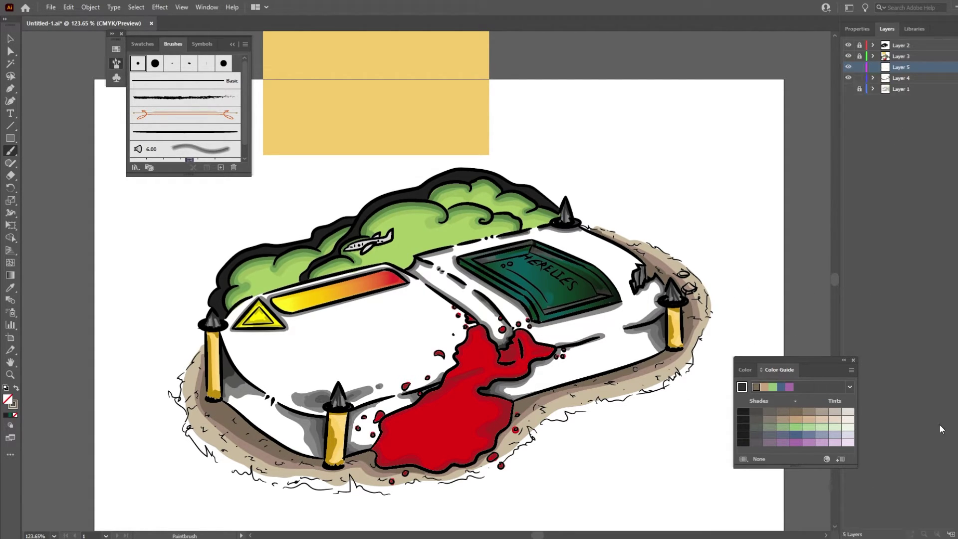
- Paint a thick bright green backdrop around the island's base, left side and top right
left_click(858, 28)
left_click(875, 158)
left_click(785, 208)
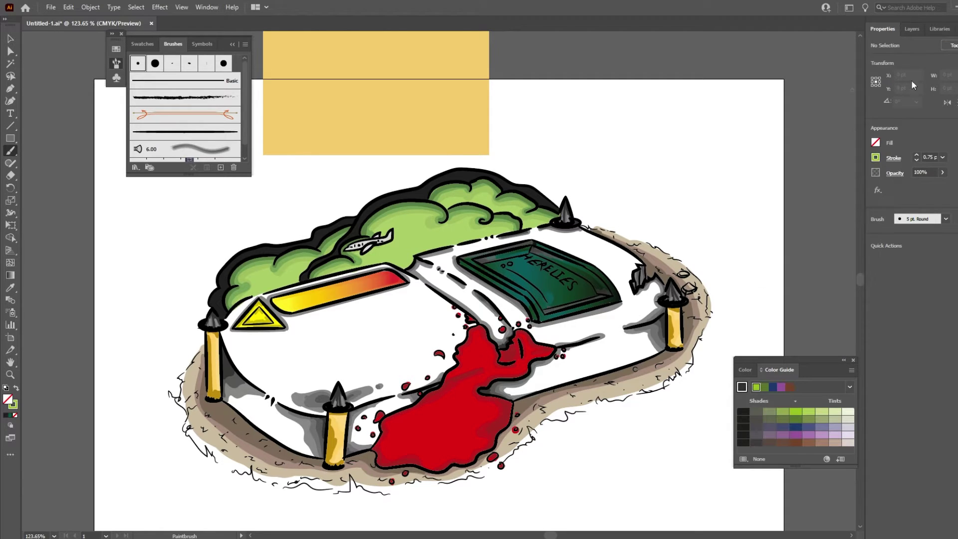
left_click_drag(189, 327, 593, 214)
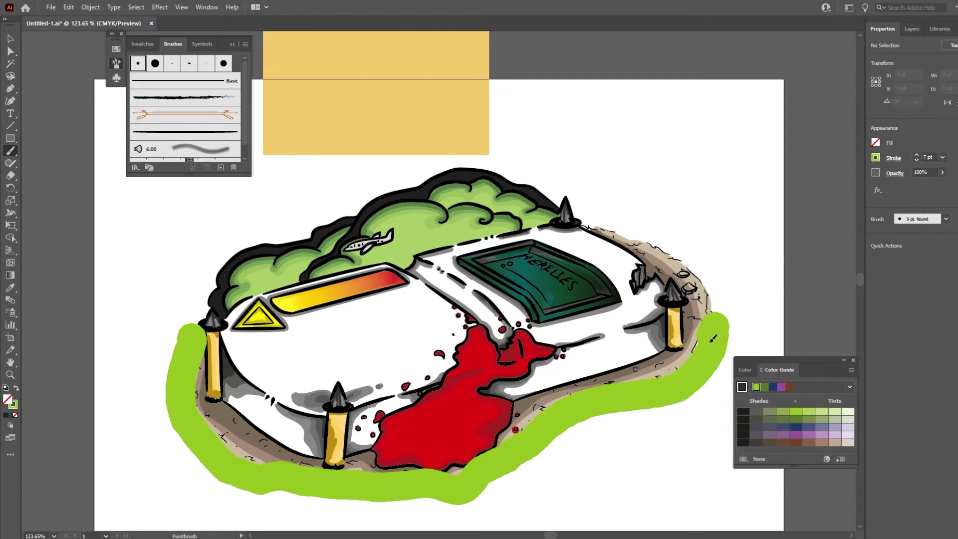
left_click_drag(564, 206, 738, 339)
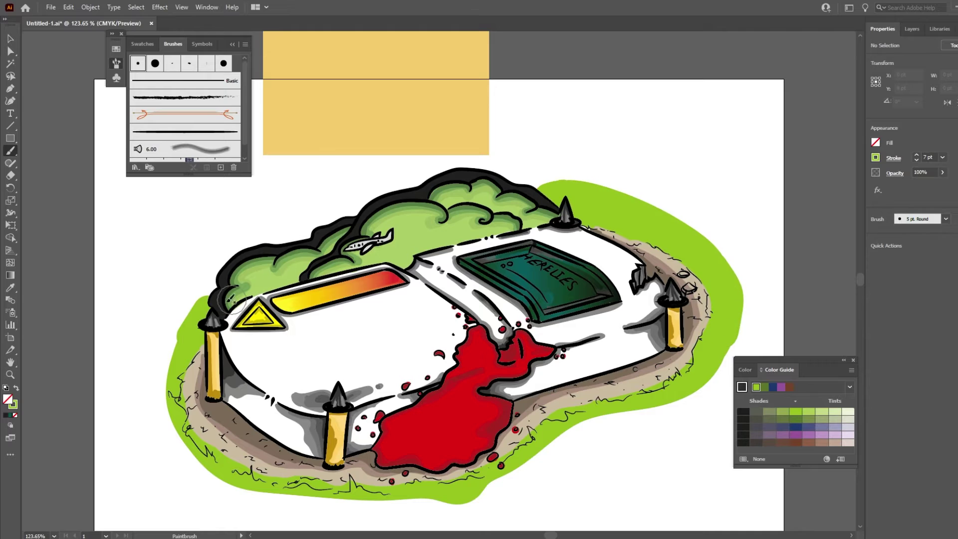
mouse_move(232, 307)
left_mouse_down()
mouse_move(218, 478)
mouse_move(544, 449)
mouse_move(734, 280)
left_mouse_up()
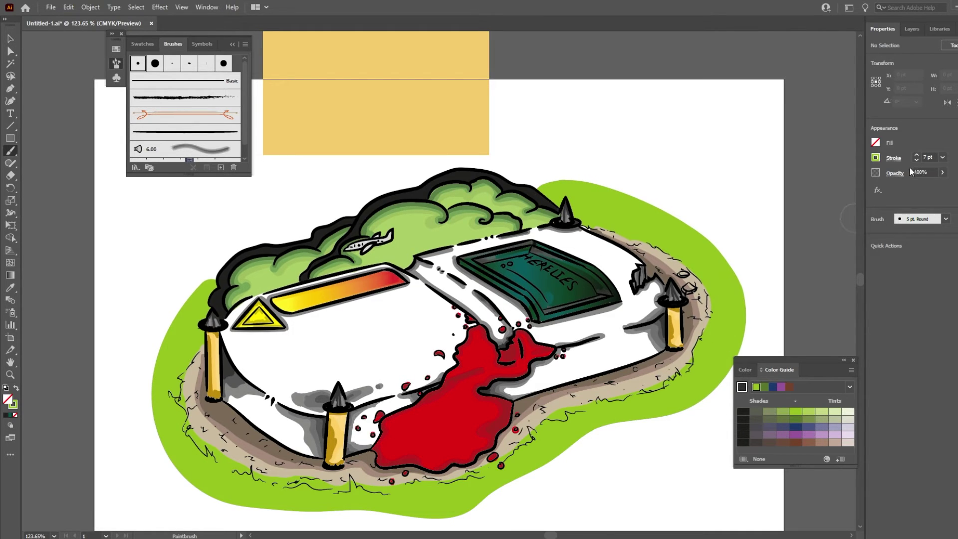
- Switch the stroke to light grey and paint the slab's surface
left_click(893, 159)
left_click(784, 240)
left_click_drag(279, 319, 227, 384)
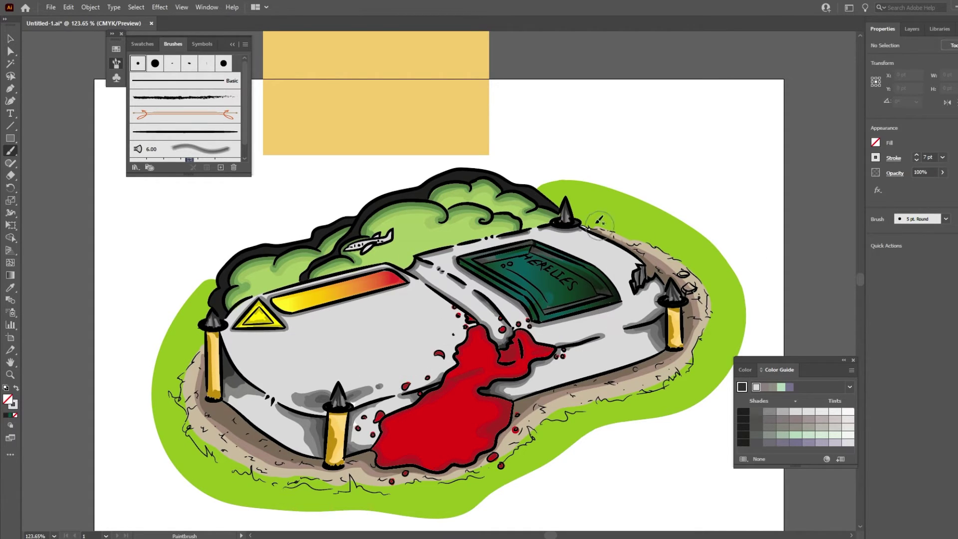
- With a 2 pt dark green stroke, shade the backdrop's right, left and lower edges and near the right spike
left_click(876, 158)
left_click(785, 205)
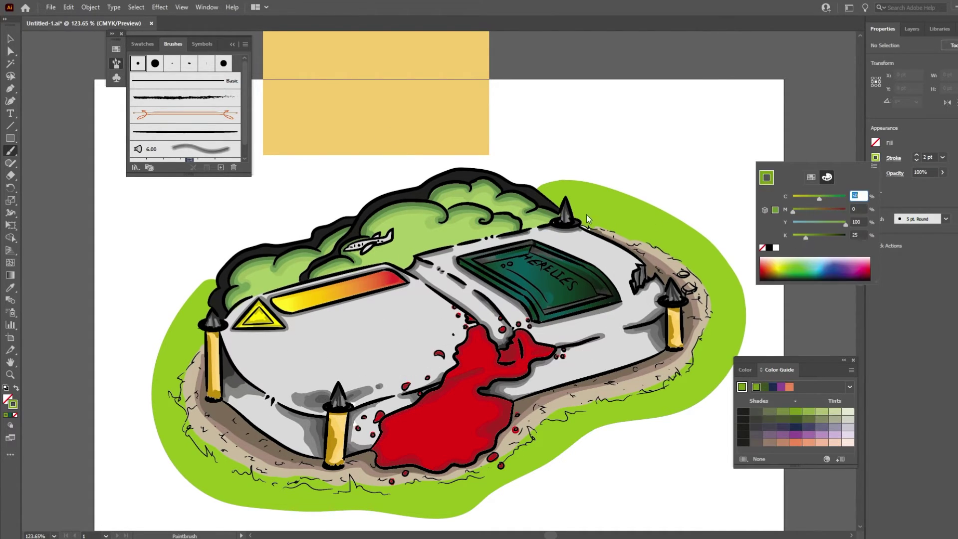
left_click_drag(582, 219, 716, 315)
mouse_move(202, 329)
left_mouse_down()
mouse_move(172, 389)
mouse_move(455, 477)
mouse_move(212, 299)
left_mouse_up()
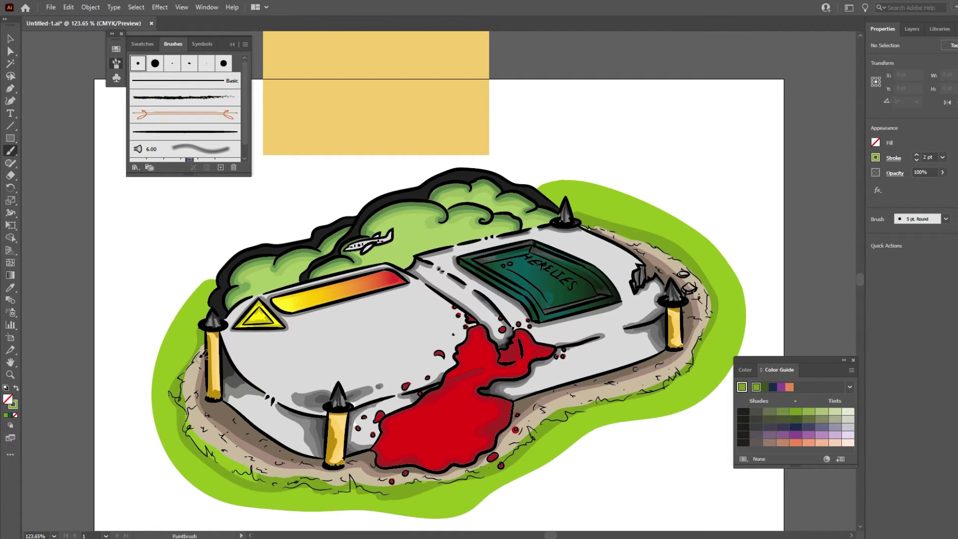
mouse_move(212, 299)
left_mouse_down()
mouse_move(270, 477)
mouse_move(425, 480)
left_mouse_up()
left_click_drag(496, 470, 714, 312)
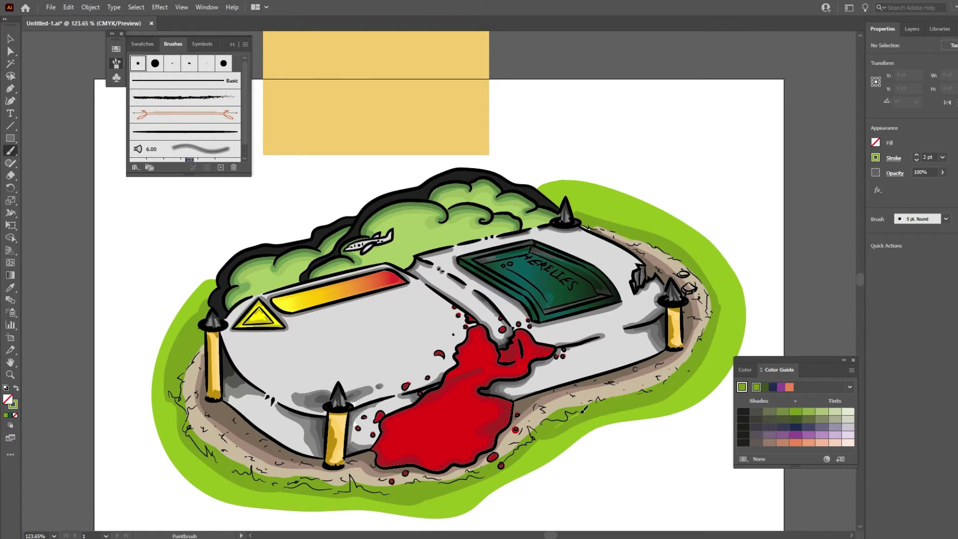
left_click_drag(561, 200, 612, 220)
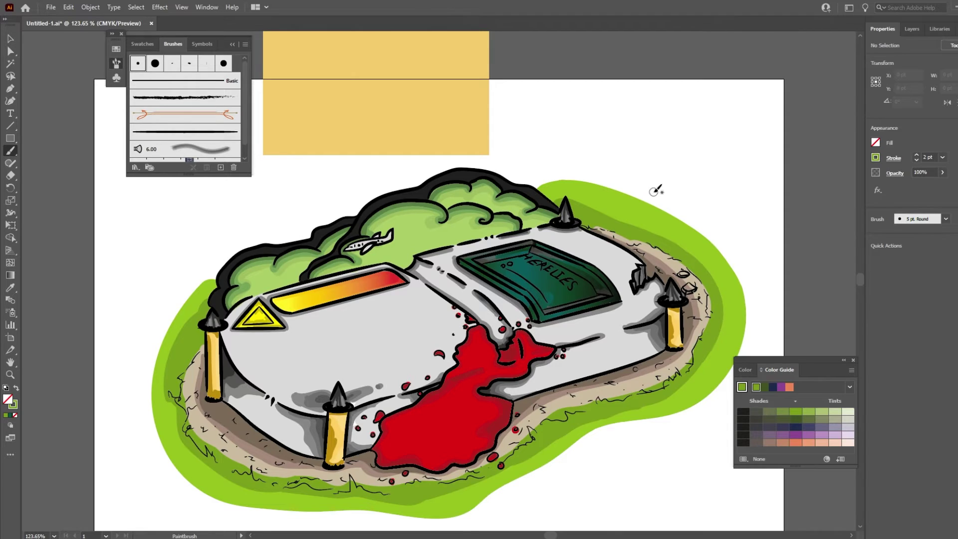
- Add dark grass strokes along the backdrop's lower-left edge
left_click(875, 157)
left_click_drag(235, 355, 176, 382)
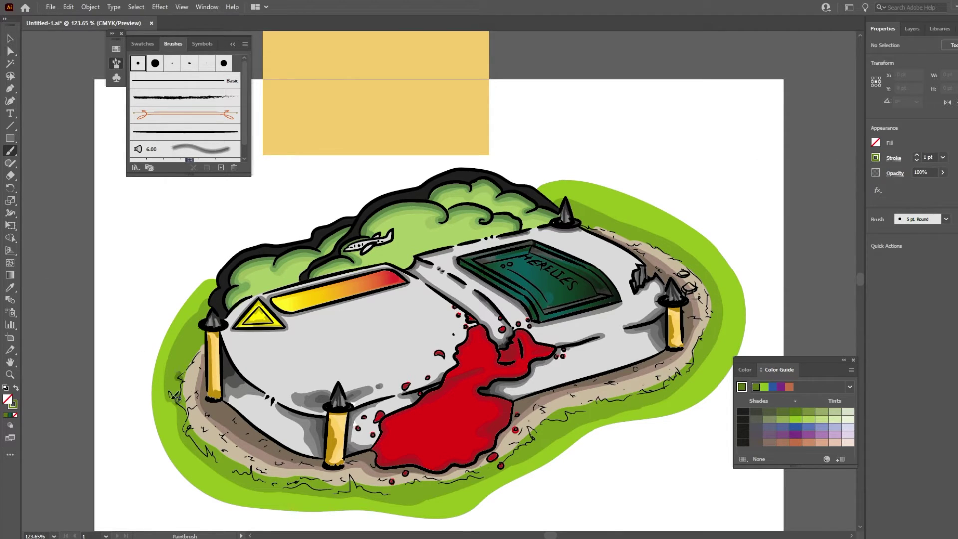
mouse_move(188, 350)
left_mouse_down()
mouse_move(170, 399)
mouse_move(289, 482)
mouse_move(371, 491)
mouse_move(428, 484)
mouse_move(624, 378)
left_mouse_up()
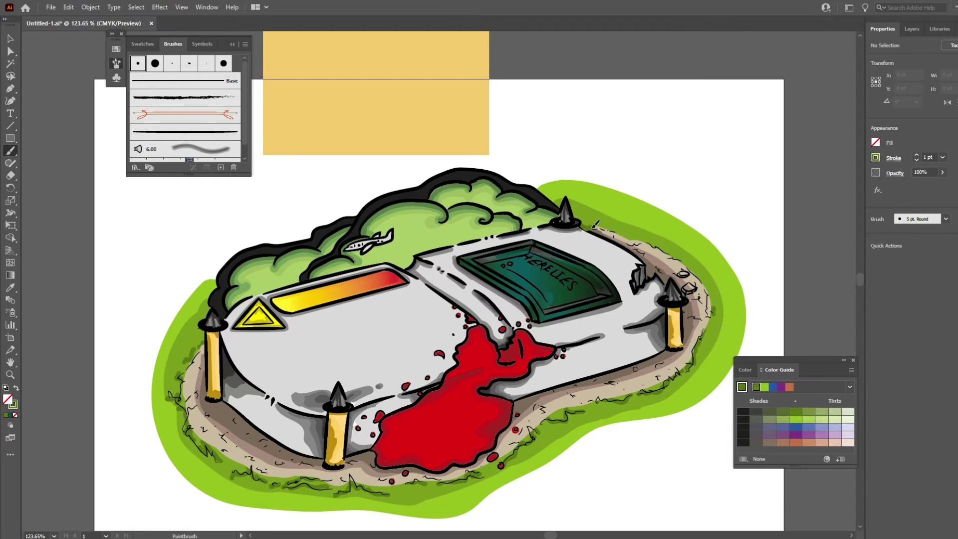
- Unlock and activate Layer 4, then add grass lines along the bottom-right and right edges
left_click(912, 28)
left_click(860, 67)
left_click(860, 78)
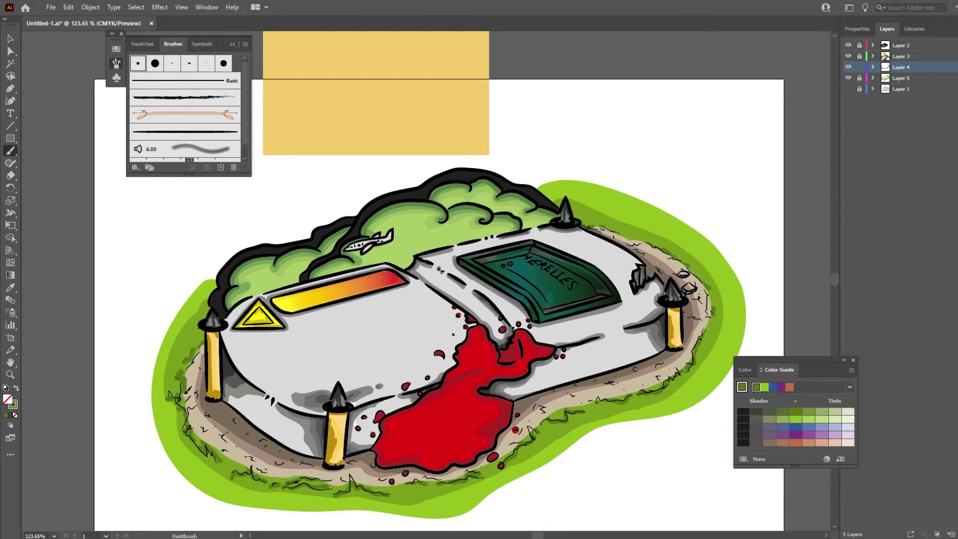
mouse_move(310, 478)
left_mouse_down()
mouse_move(419, 480)
mouse_move(604, 407)
left_mouse_up()
mouse_move(664, 385)
left_mouse_down()
mouse_move(711, 315)
mouse_move(691, 264)
mouse_move(576, 214)
left_mouse_up()
- With a dark 0.25 pt stroke, add tiny dirt specks along the soil edge
left_click(857, 28)
left_click(876, 157)
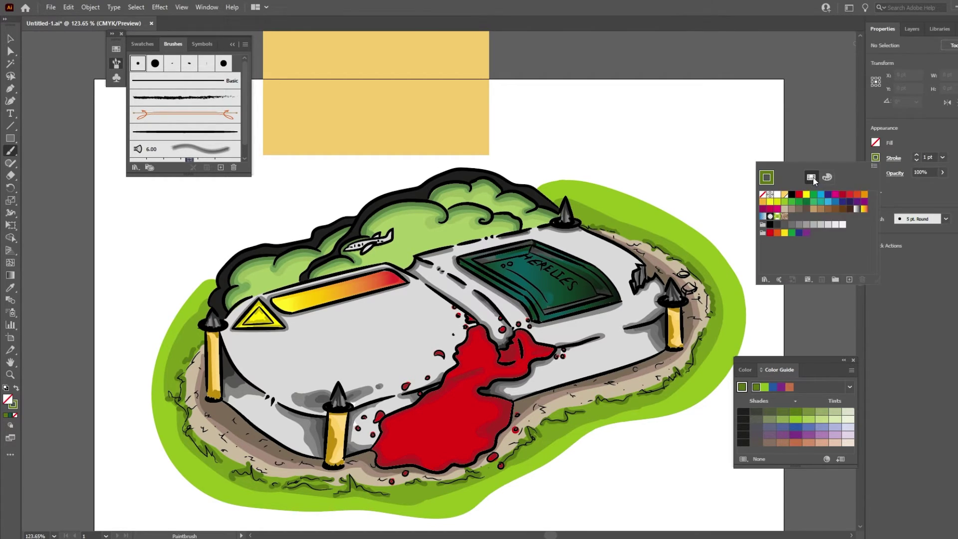
left_click(916, 160)
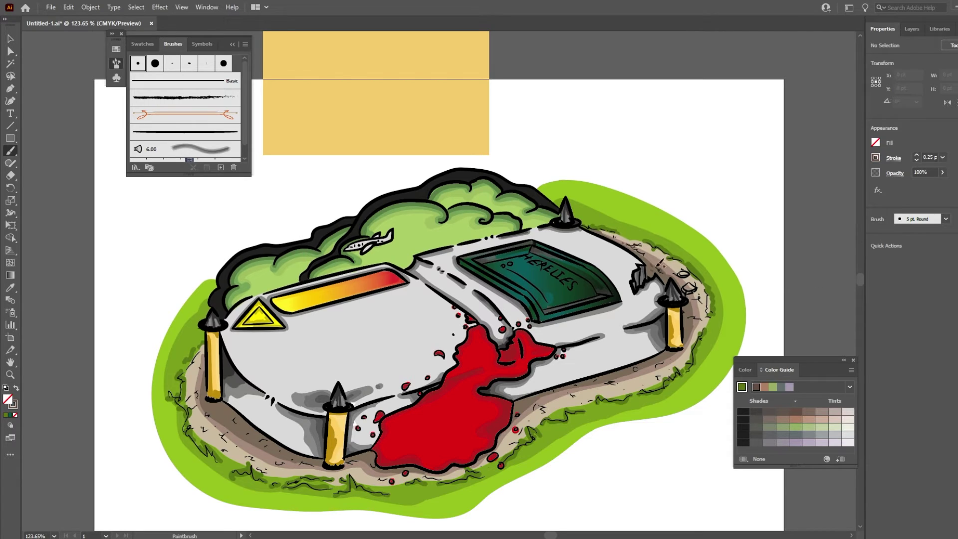
mouse_move(534, 405)
left_mouse_down()
mouse_move(541, 416)
mouse_move(525, 435)
left_mouse_up()
left_click_drag(202, 410, 218, 420)
left_click_drag(221, 432, 231, 443)
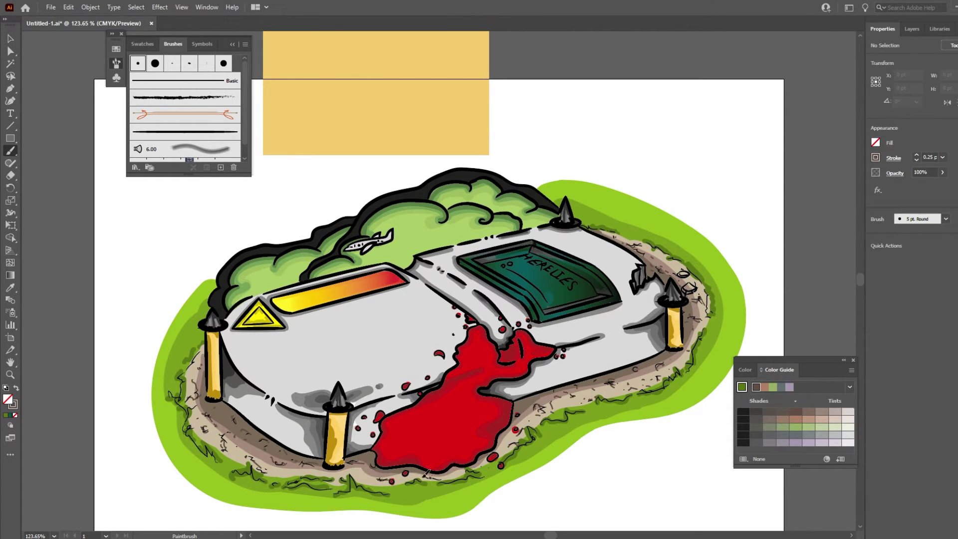
- Make Layer 3 the active layer and turn Layer 1 visible again
left_click(912, 28)
left_click(901, 55)
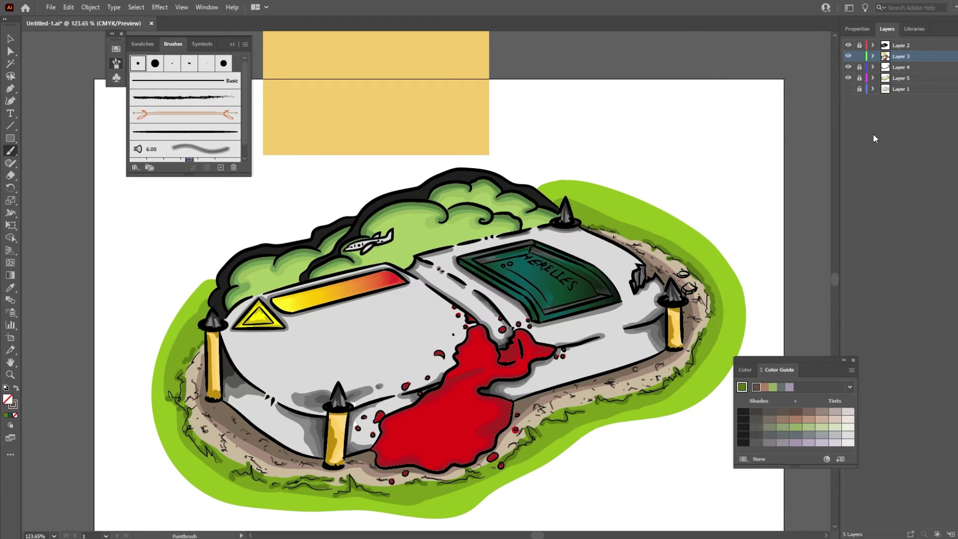
left_click(849, 89)
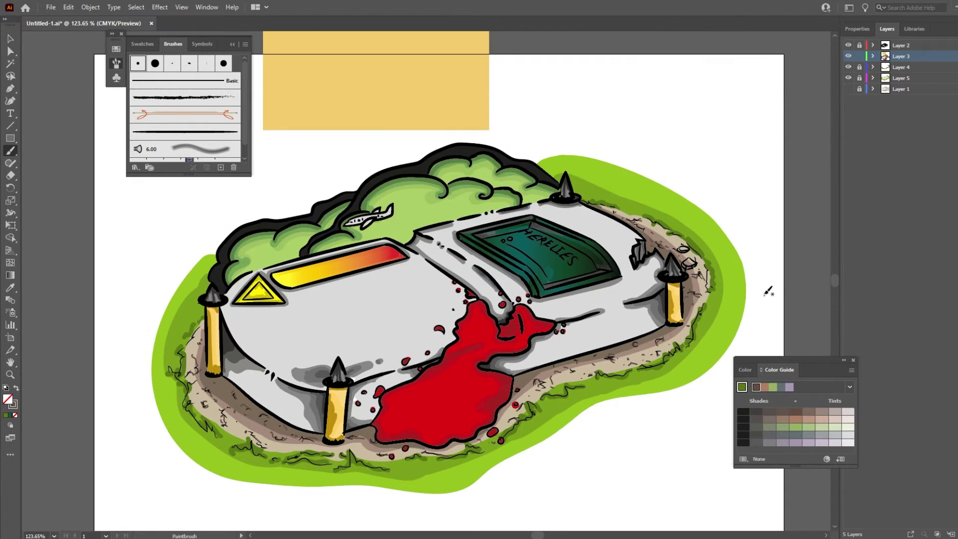
- Paint white highlights along the slab's edges, crease, lower left and right side, and the yellow-red bar
left_click_drag(426, 246, 500, 289)
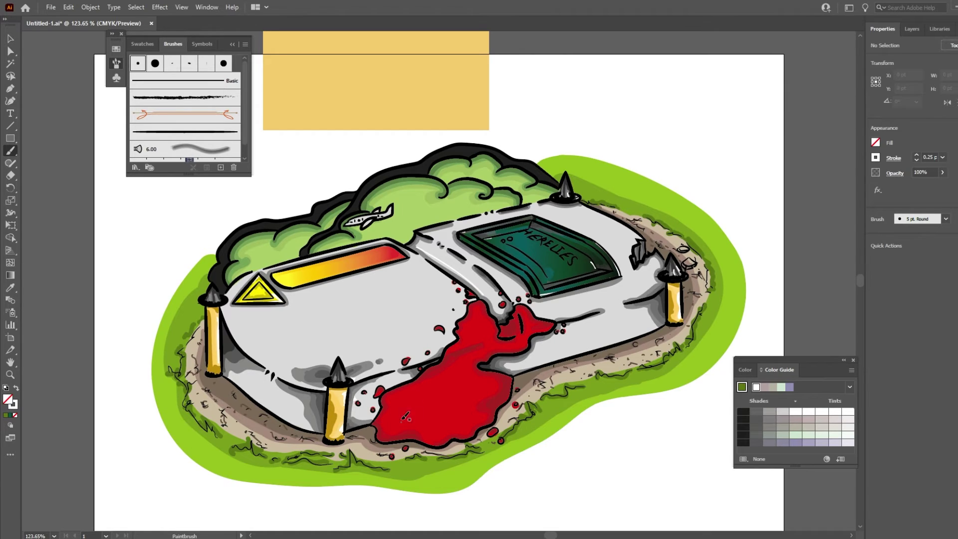
left_click_drag(377, 246, 490, 295)
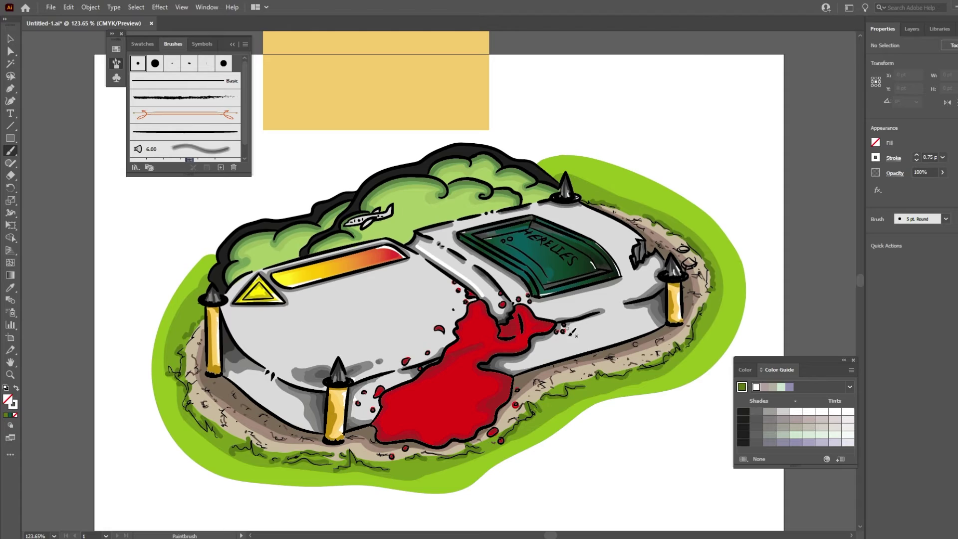
mouse_move(610, 301)
left_mouse_down()
mouse_move(646, 278)
mouse_move(624, 289)
left_mouse_up()
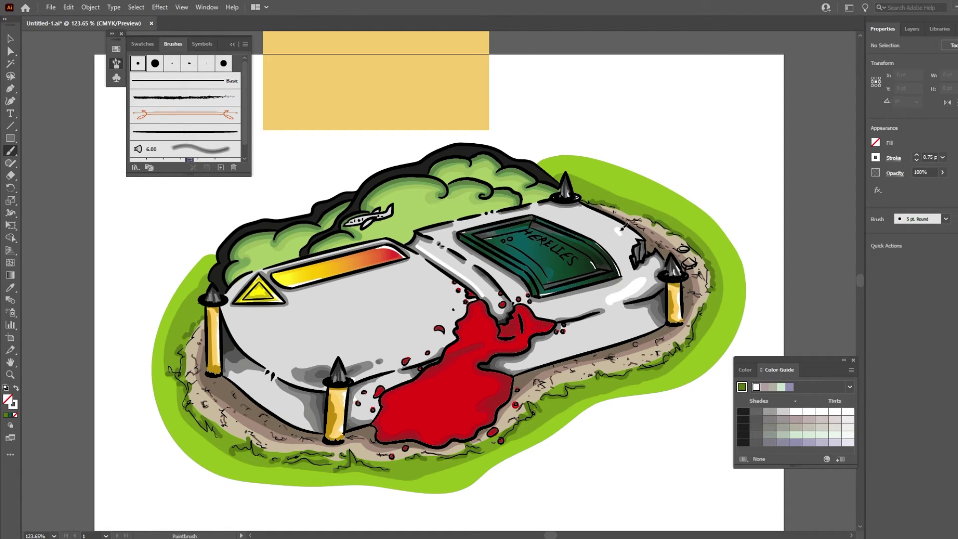
mouse_move(260, 314)
left_mouse_down()
mouse_move(240, 320)
mouse_move(291, 353)
mouse_move(263, 392)
left_mouse_up()
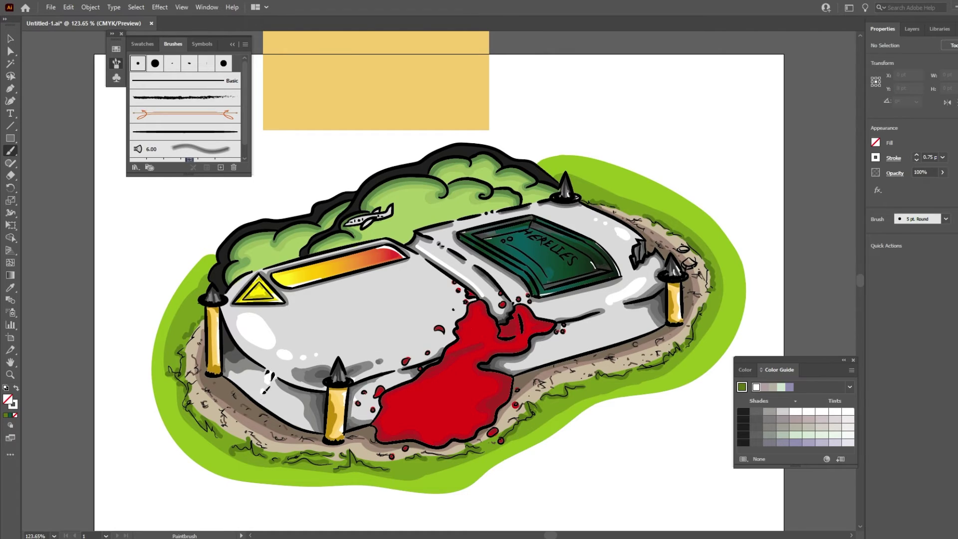
left_click_drag(611, 314, 609, 345)
- Add white highlight dots, dashes and blobs on the red blood pool
left_click(491, 342)
left_click_drag(527, 332, 541, 327)
mouse_move(478, 396)
left_mouse_down()
mouse_move(463, 421)
mouse_move(477, 415)
left_mouse_up()
mouse_move(393, 414)
left_mouse_down()
mouse_move(407, 426)
mouse_move(399, 422)
left_mouse_up()
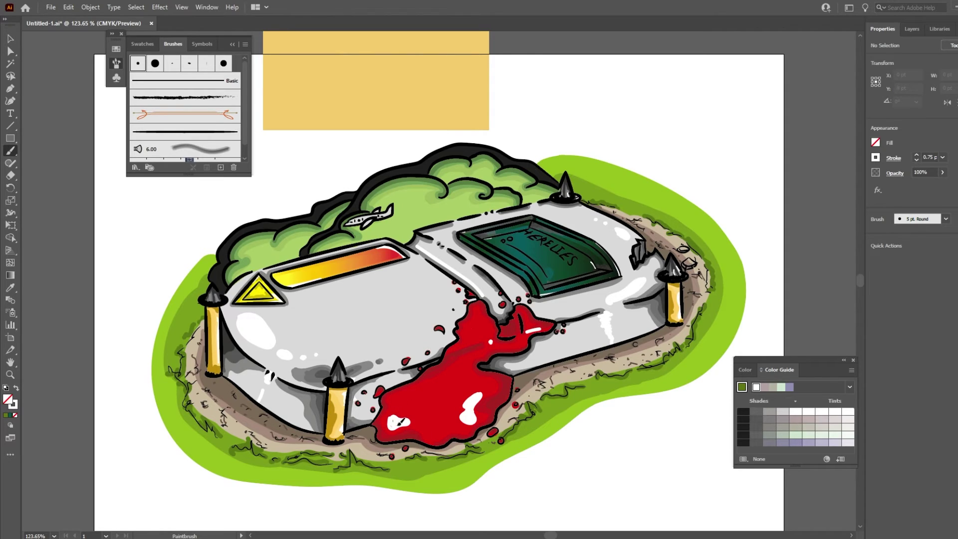
- Select and delete the yellow-orange rectangle
key("v")
left_click(406, 85)
key("Delete")
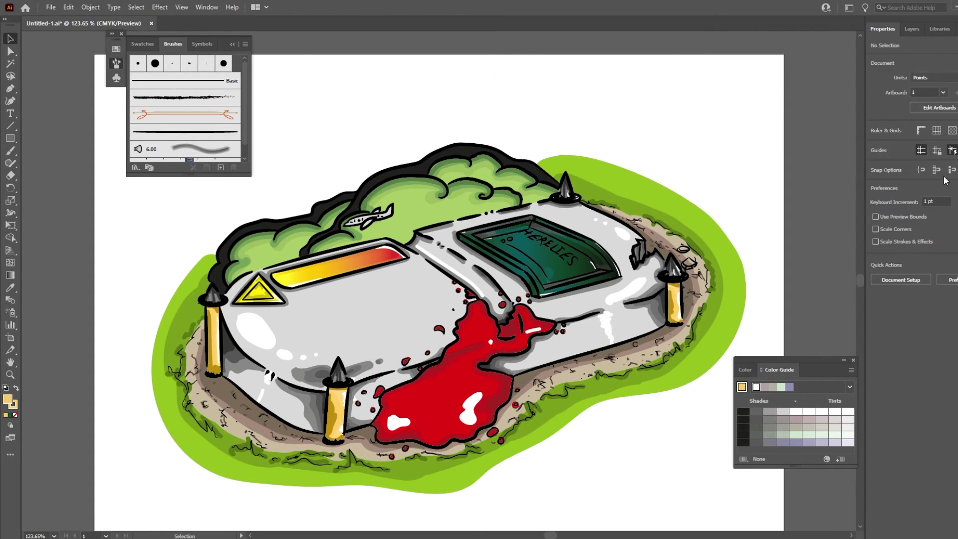
- Remove Layer 1 and create a new empty layer
left_click(912, 28)
left_click(874, 87)
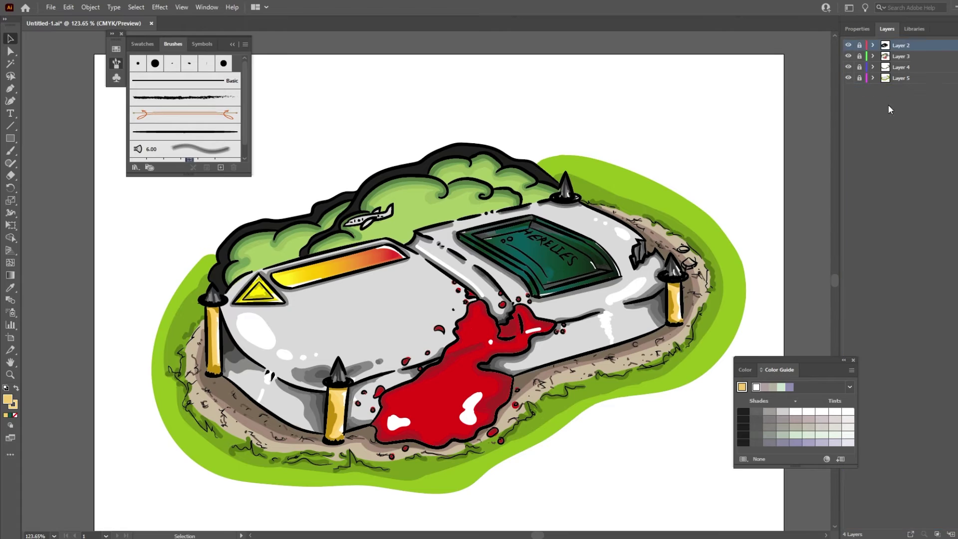
key("ctrl+l")
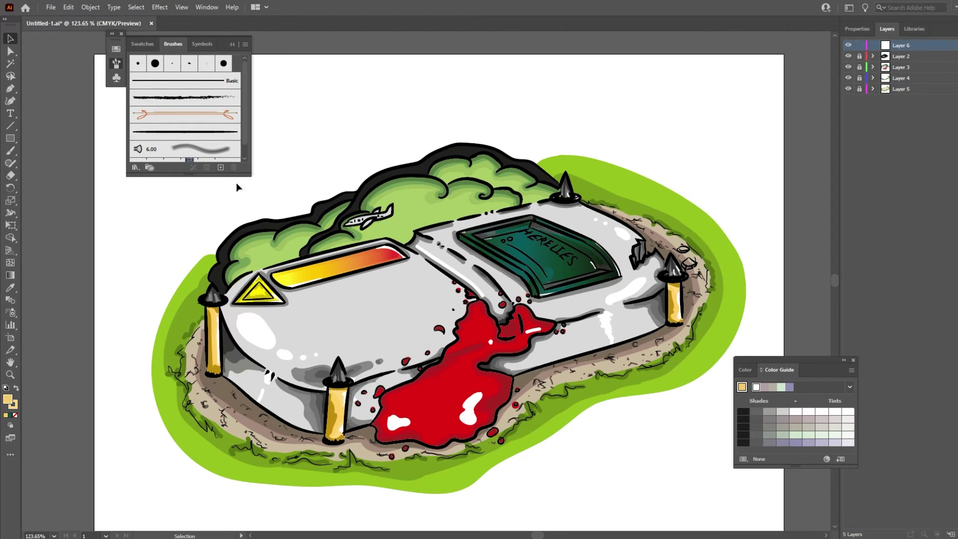
- With the Paintbrush, draw a black signature beside the base's lower right
left_click(857, 28)
key("b")
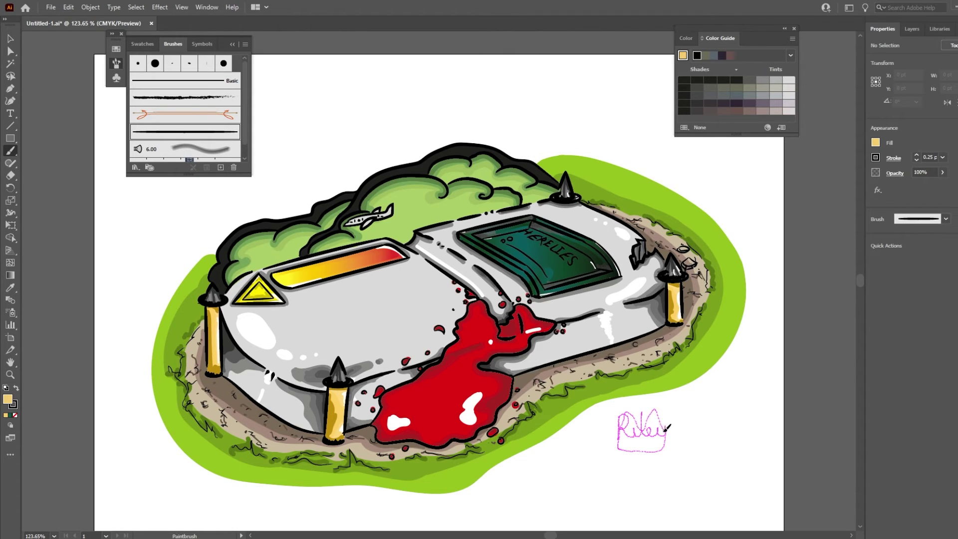
left_click_drag(650, 435, 651, 434)
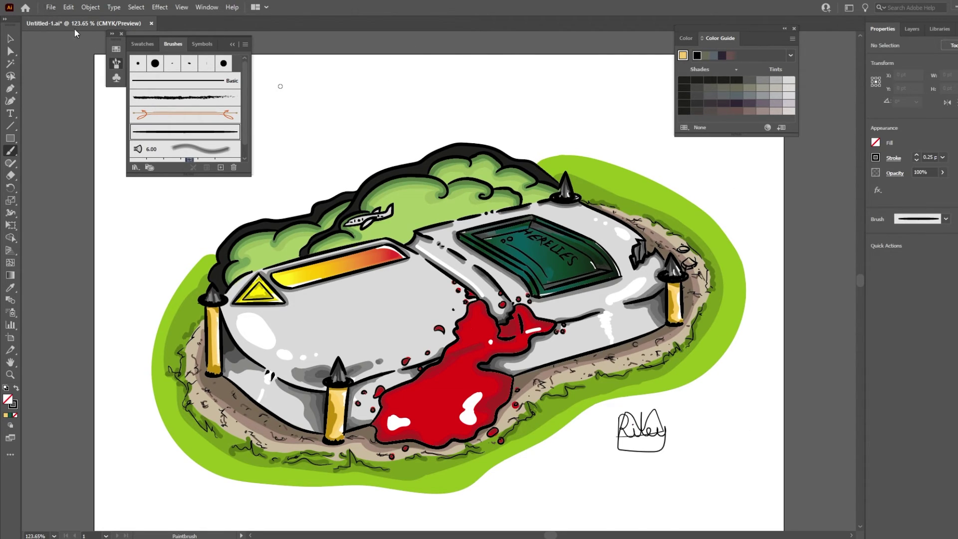
- Scale the signature down under the base's bottom centre, then drop the biohazard PNG onto the yellow triangle
left_click(10, 39)
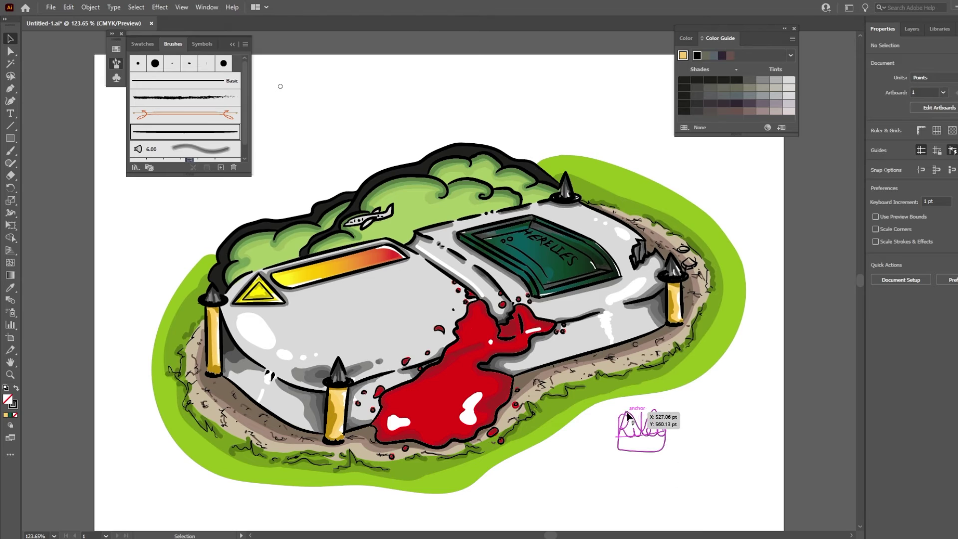
left_click_drag(603, 407, 709, 478)
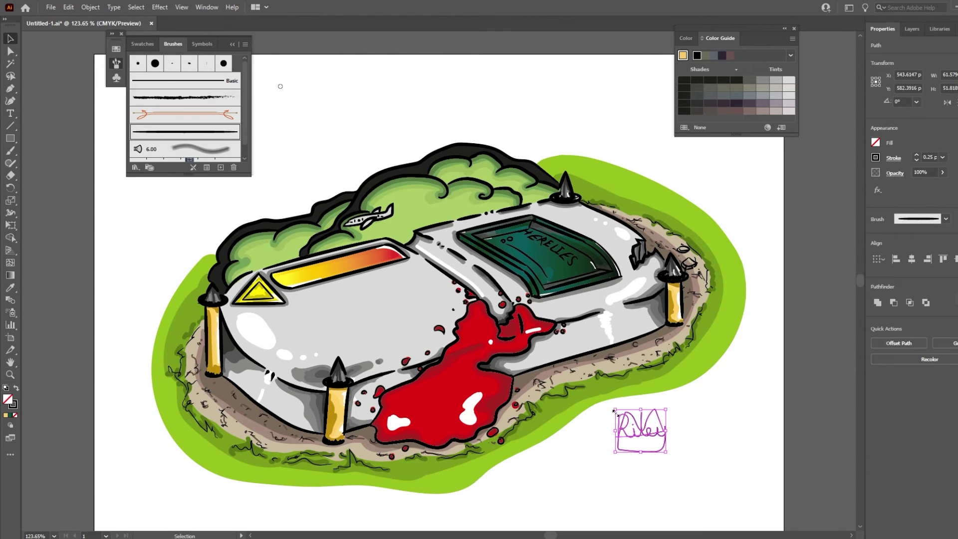
mouse_move(615, 410)
left_mouse_down()
mouse_move(649, 433)
mouse_move(660, 427)
mouse_move(674, 462)
mouse_move(568, 483)
left_mouse_up()
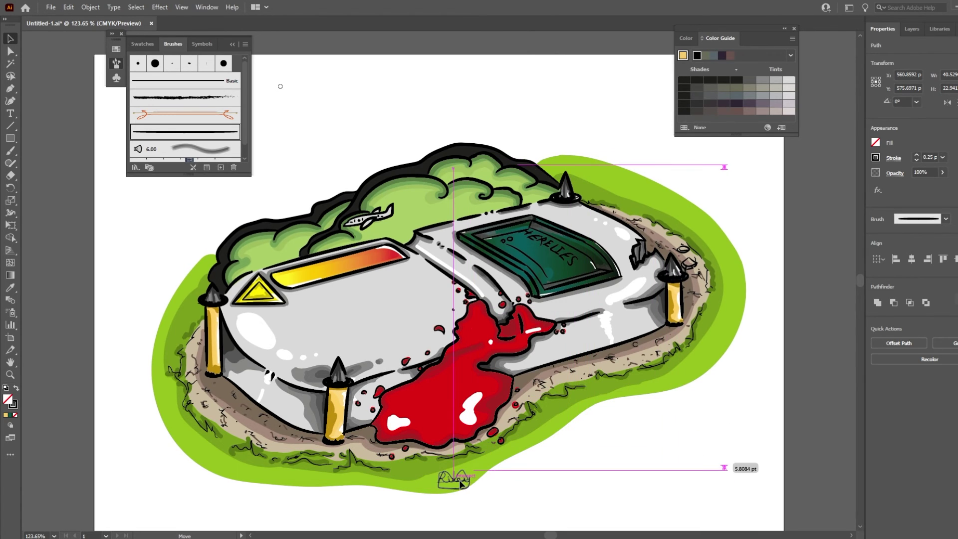
left_click_drag(568, 484, 451, 482)
left_click(593, 468)
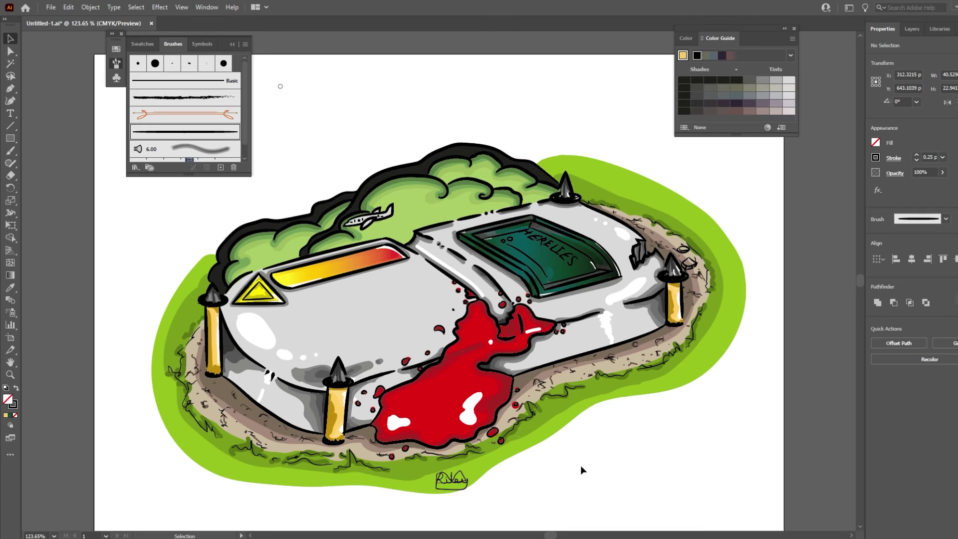
mouse_move(405, 355)
left_mouse_down()
mouse_move(258, 285)
mouse_move(260, 294)
left_mouse_up()
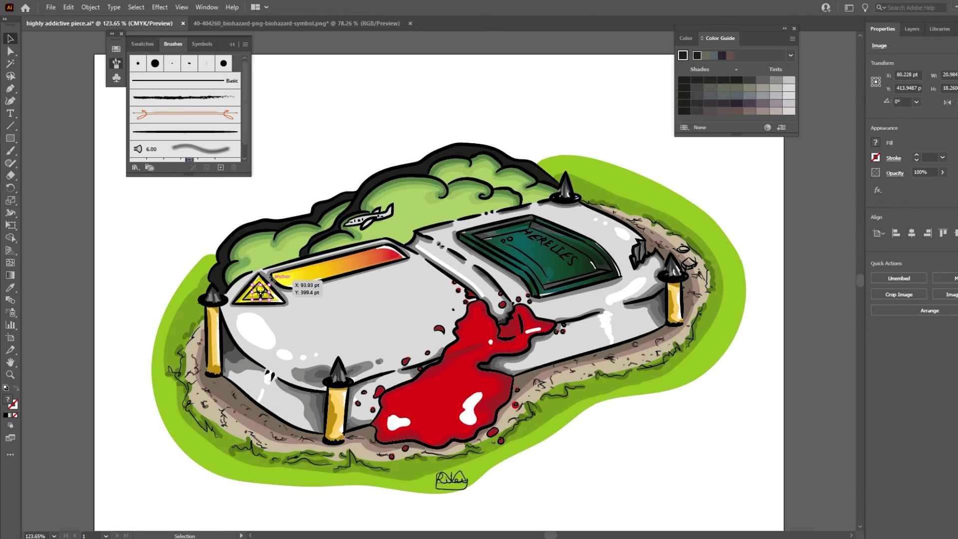
- Rotate the biohazard image by its corner and resize it to sit inside the yellow triangle
mouse_move(272, 282)
left_mouse_down()
mouse_move(253, 277)
mouse_move(265, 281)
left_mouse_up()
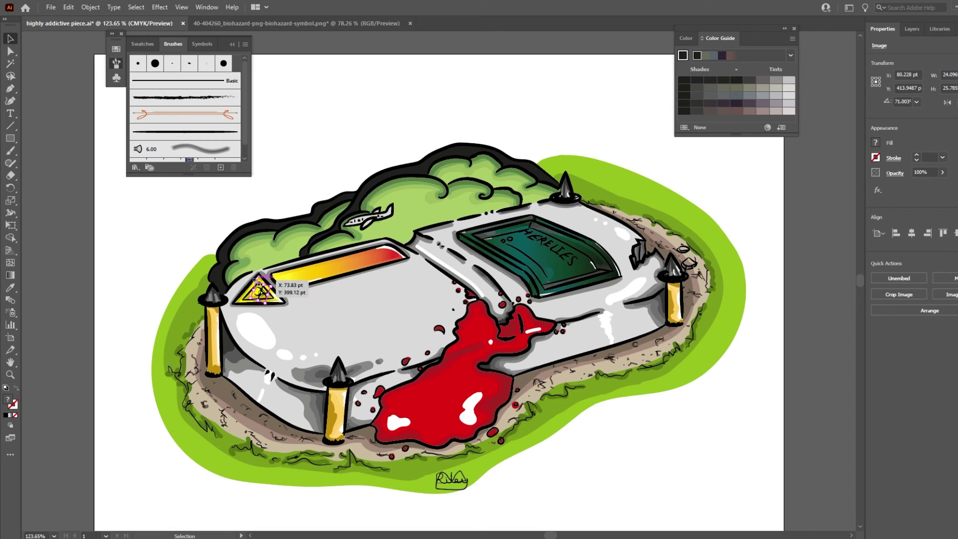
left_click_drag(260, 290, 260, 292)
- Image-trace the HIGHLY ADDICTIVE label with the Sketched Art preset
left_click(316, 302)
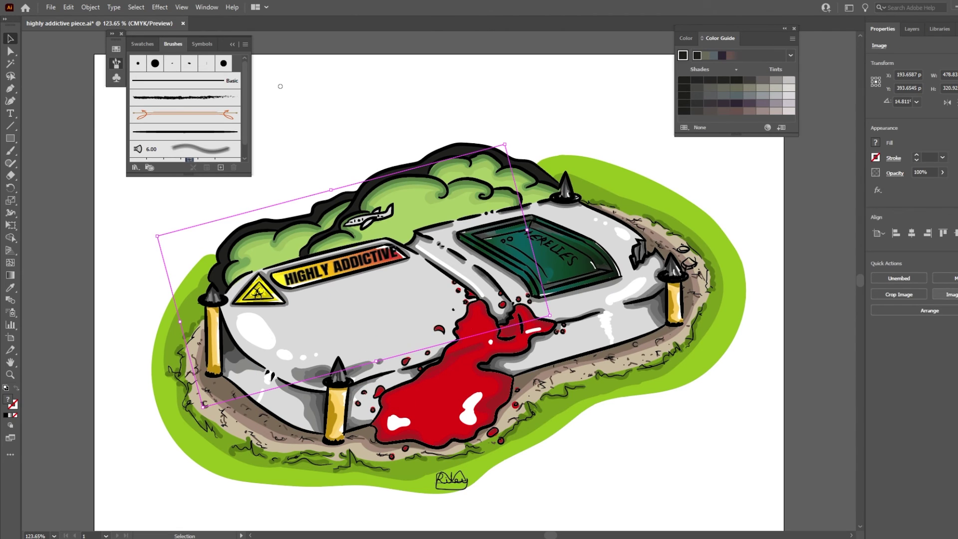
left_click(946, 294)
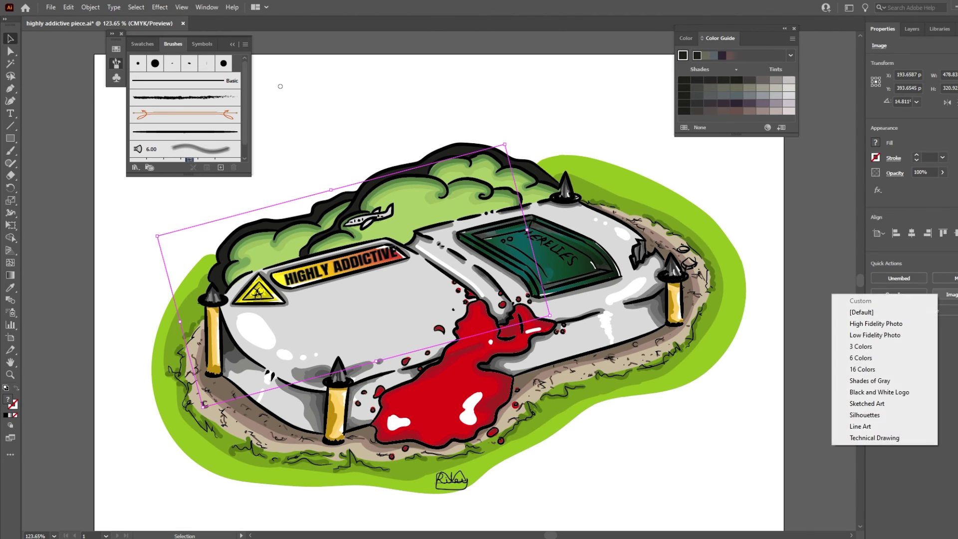
left_click(889, 404)
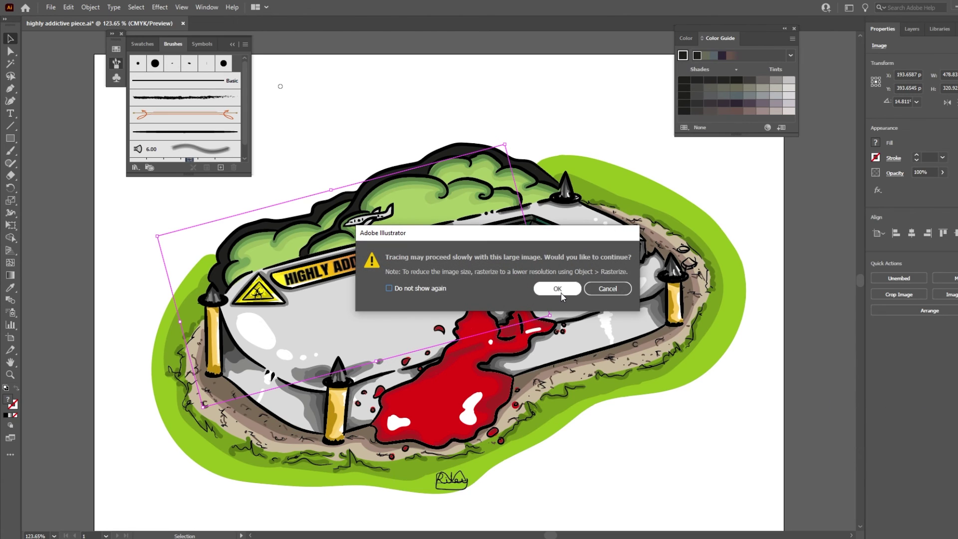
left_click(561, 293)
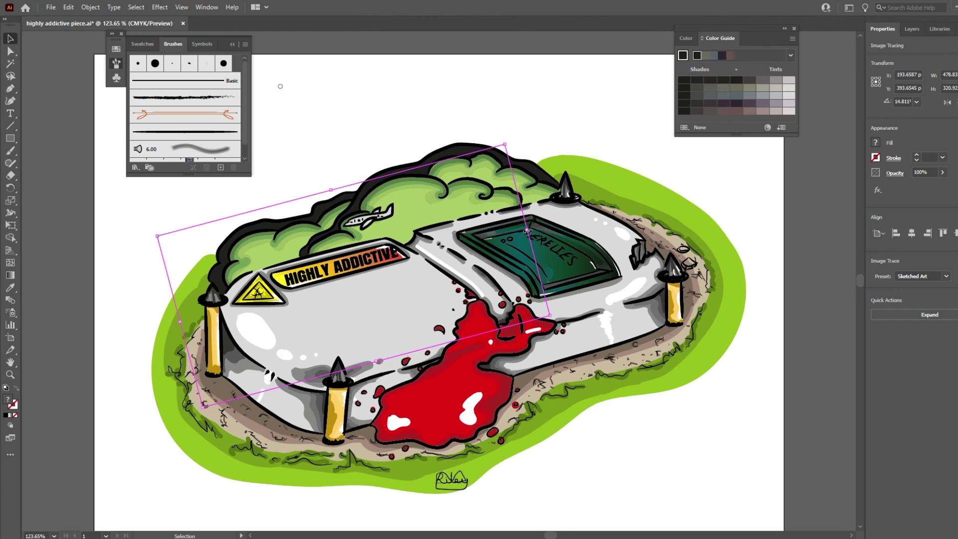
- Narrow the traced label and position it along the yellow-red bar
left_click_drag(527, 231, 491, 239)
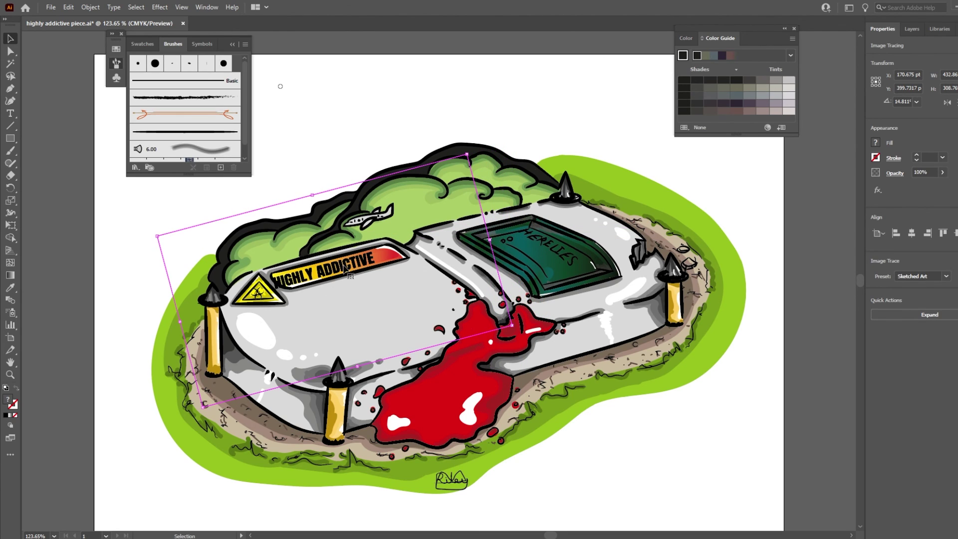
left_click_drag(348, 269, 360, 264)
left_click(758, 357)
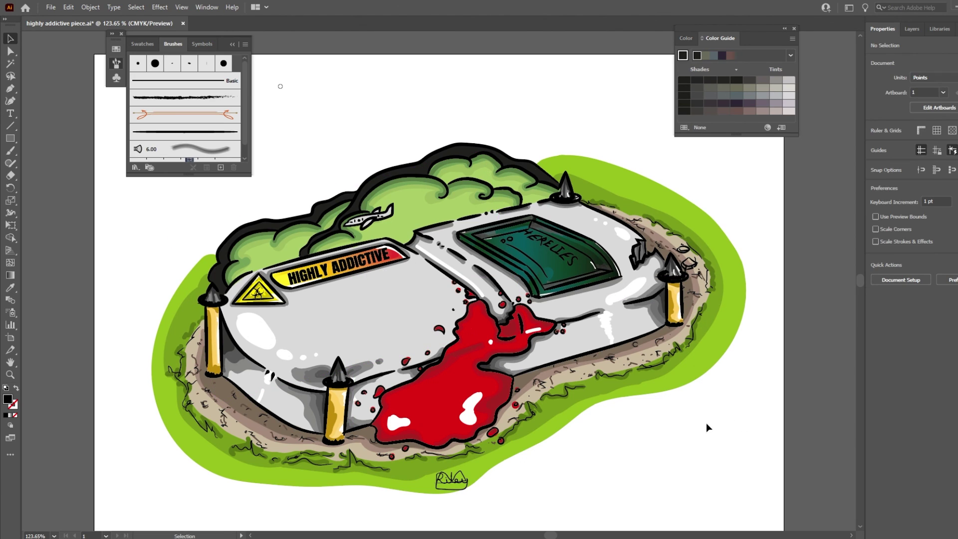